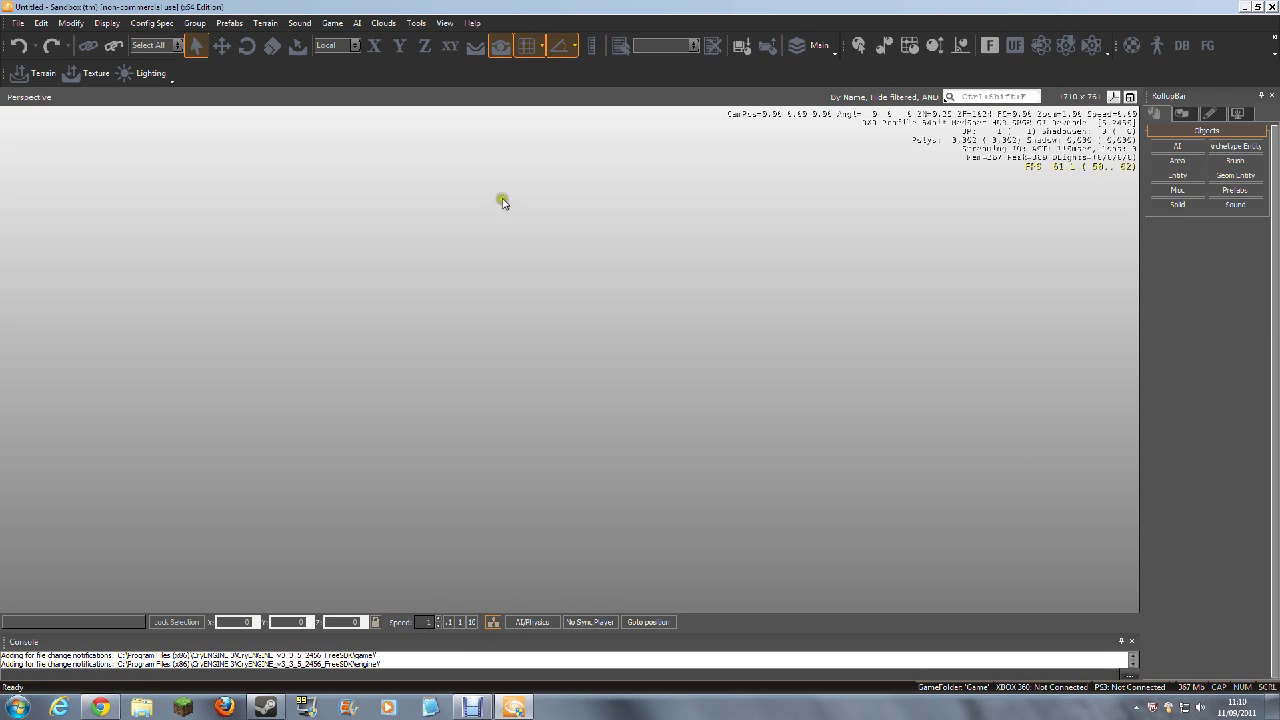
{"action": "left_click", "coordinate": [508, 326]}
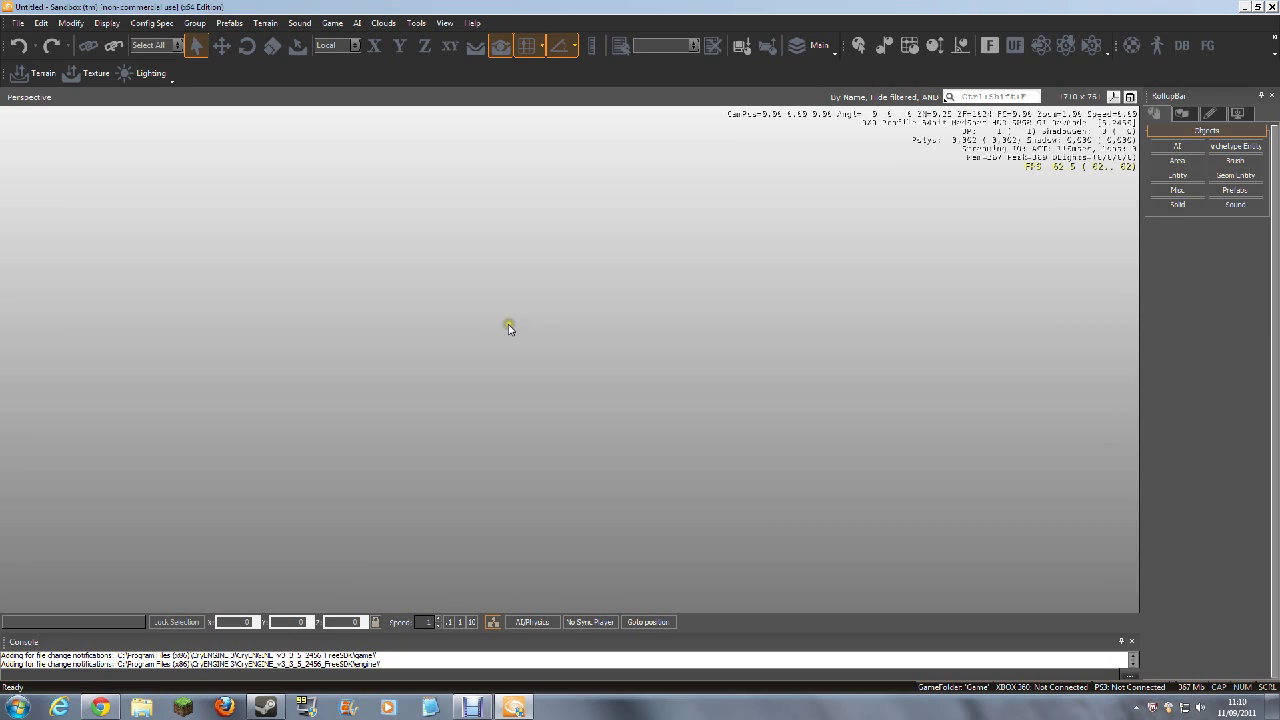
{"action": "left_click", "coordinate": [602, 78]}
{"action": "left_click", "coordinate": [325, 132]}
{"action": "left_click", "coordinate": [828, 532]}
{"action": "left_click", "coordinate": [105, 207]}
Start opening an existing level and go into the Forest folder inside Levels
{"action": "left_click", "coordinate": [16, 24]}
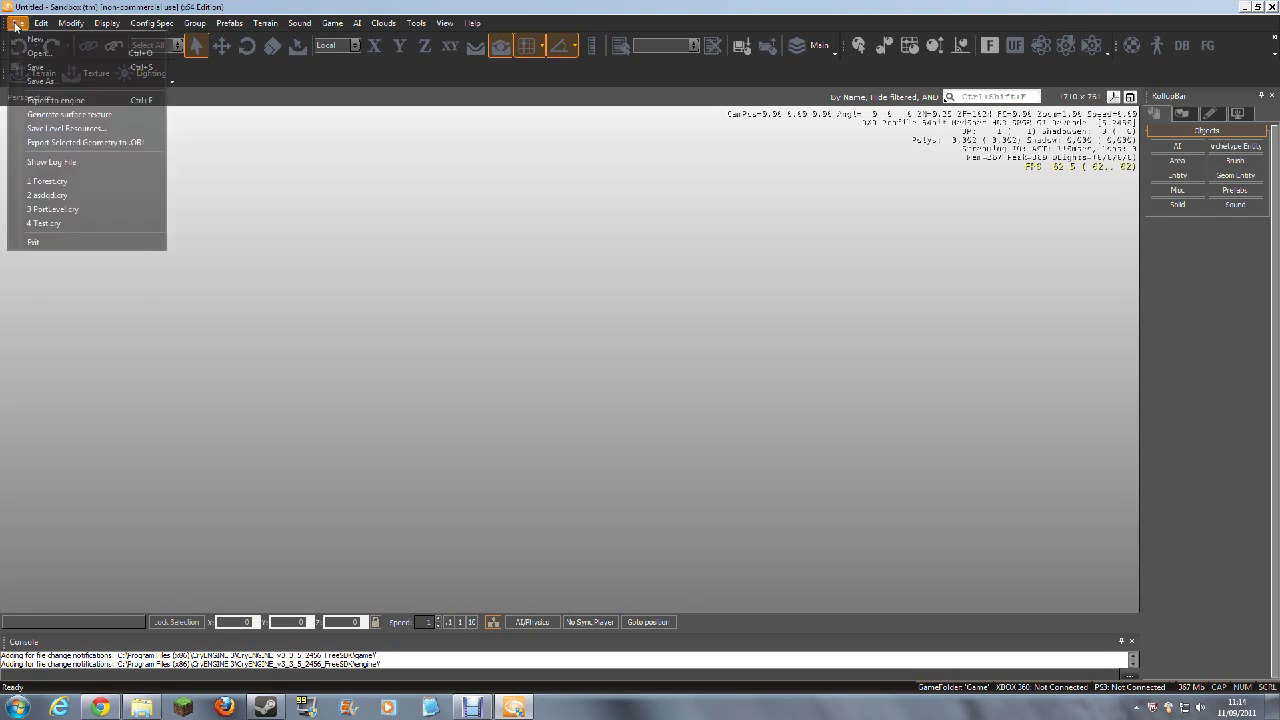
{"action": "left_click", "coordinate": [38, 53]}
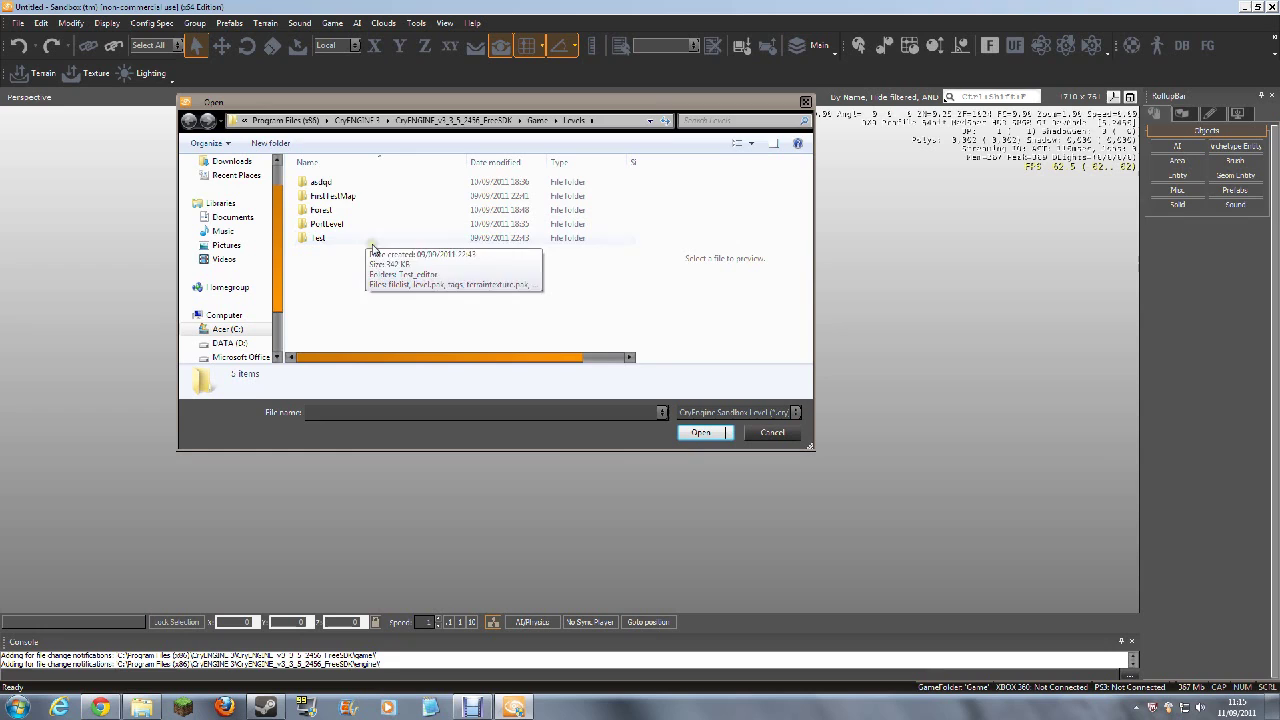
{"action": "left_click", "coordinate": [340, 185]}
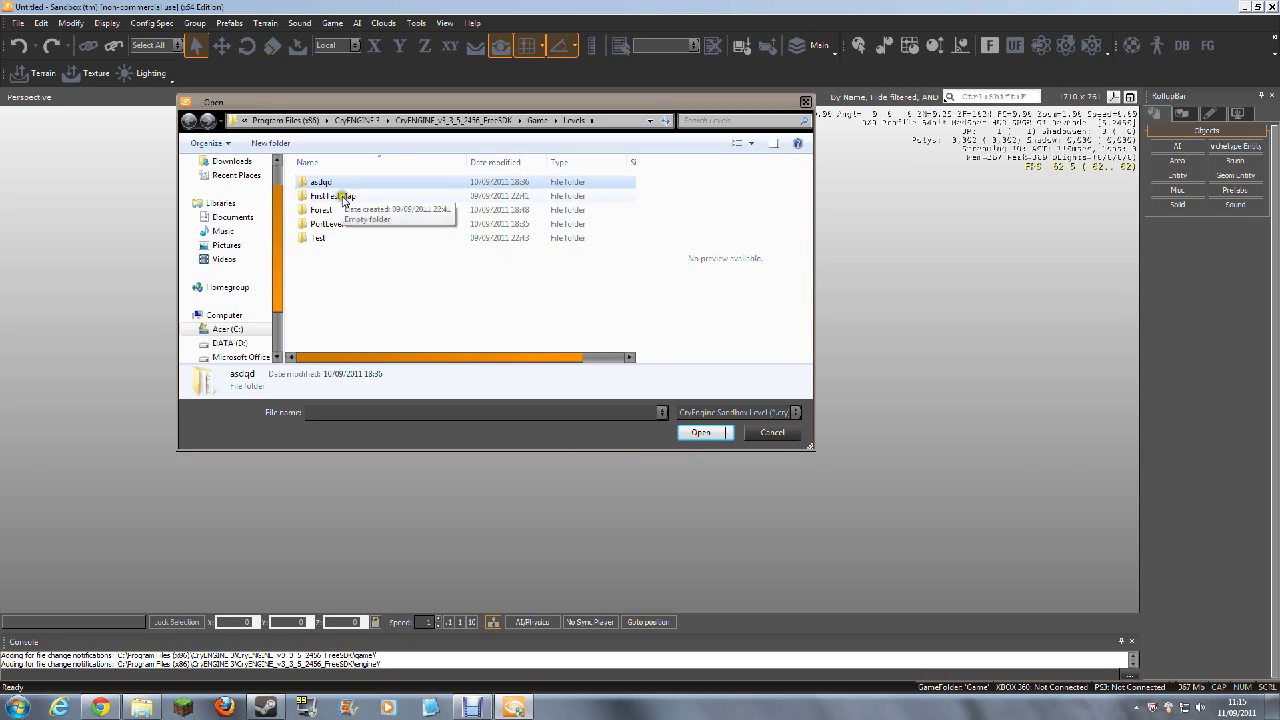
{"action": "left_click", "coordinate": [335, 197]}
{"action": "left_click", "coordinate": [339, 224]}
{"action": "left_click", "coordinate": [337, 240]}
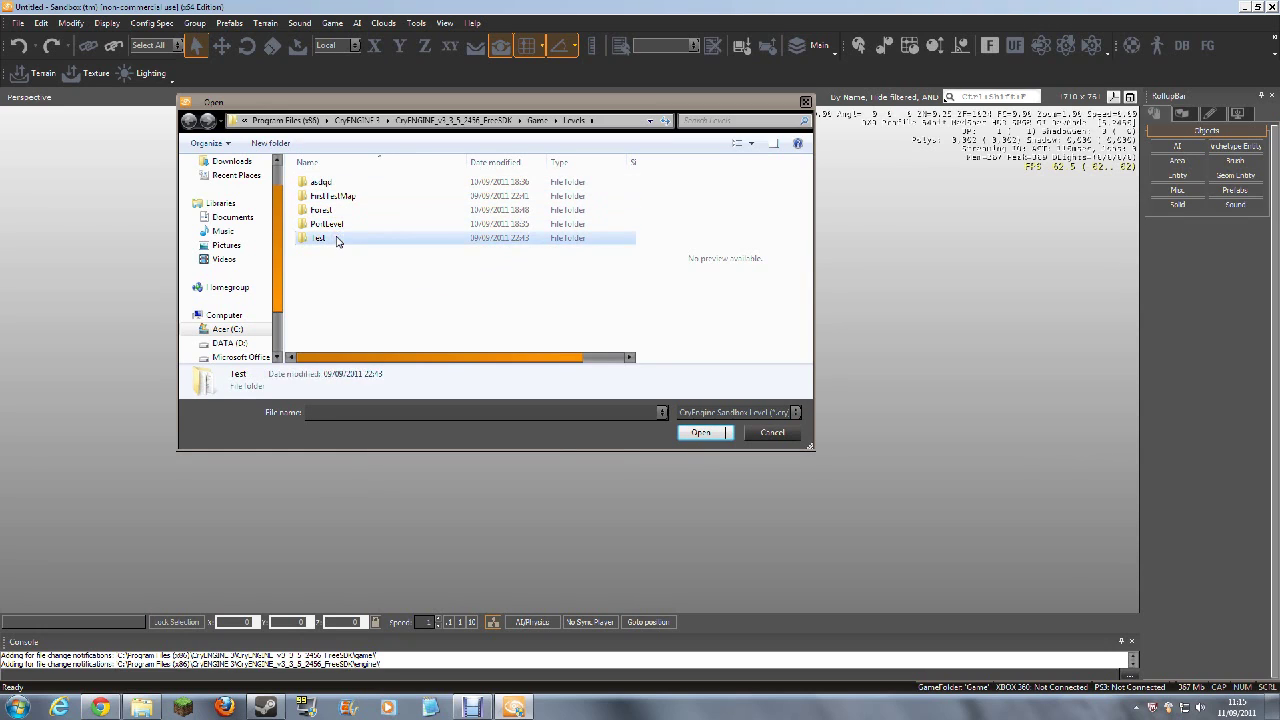
{"action": "left_click", "coordinate": [359, 284]}
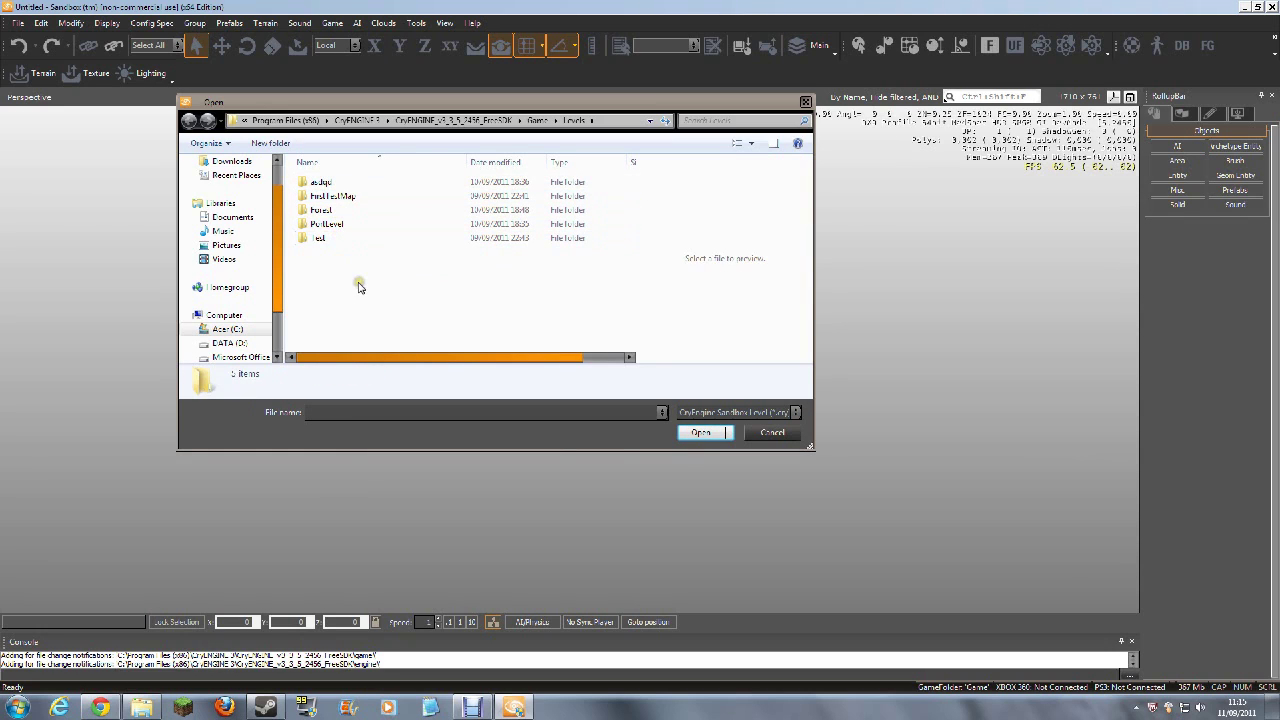
{"action": "left_click", "coordinate": [340, 214]}
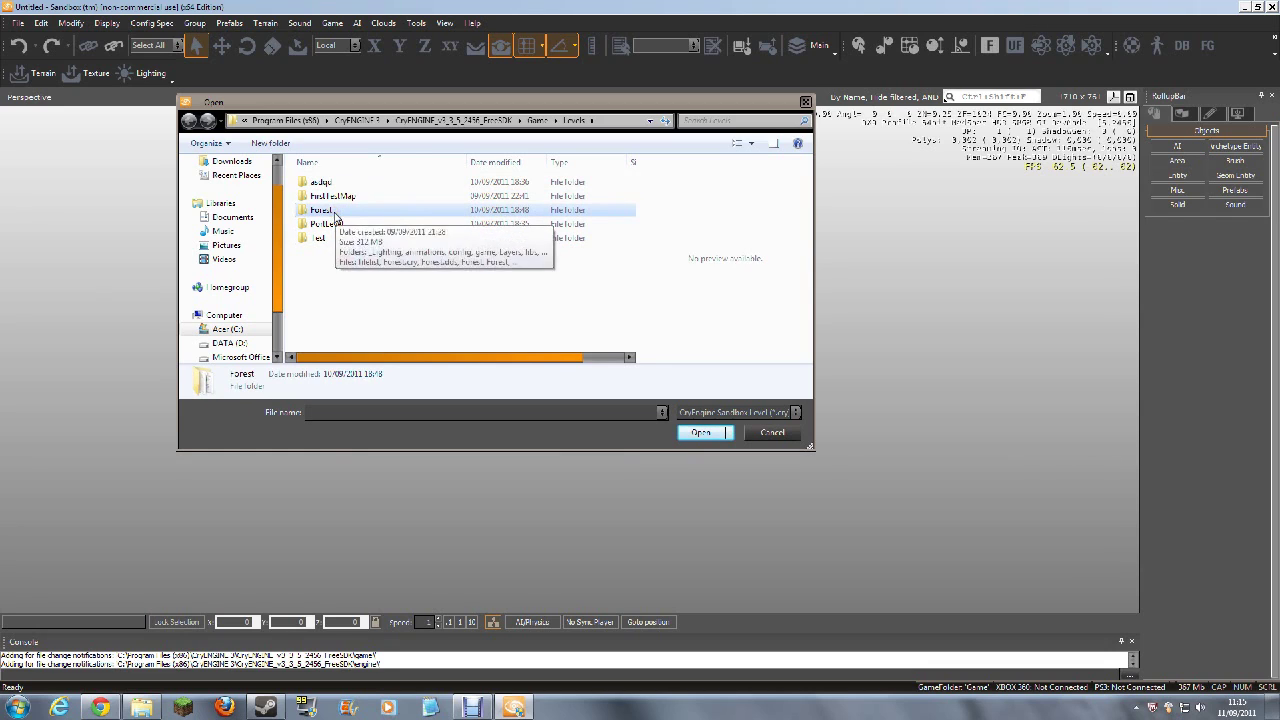
{"action": "double_click", "coordinate": [336, 213]}
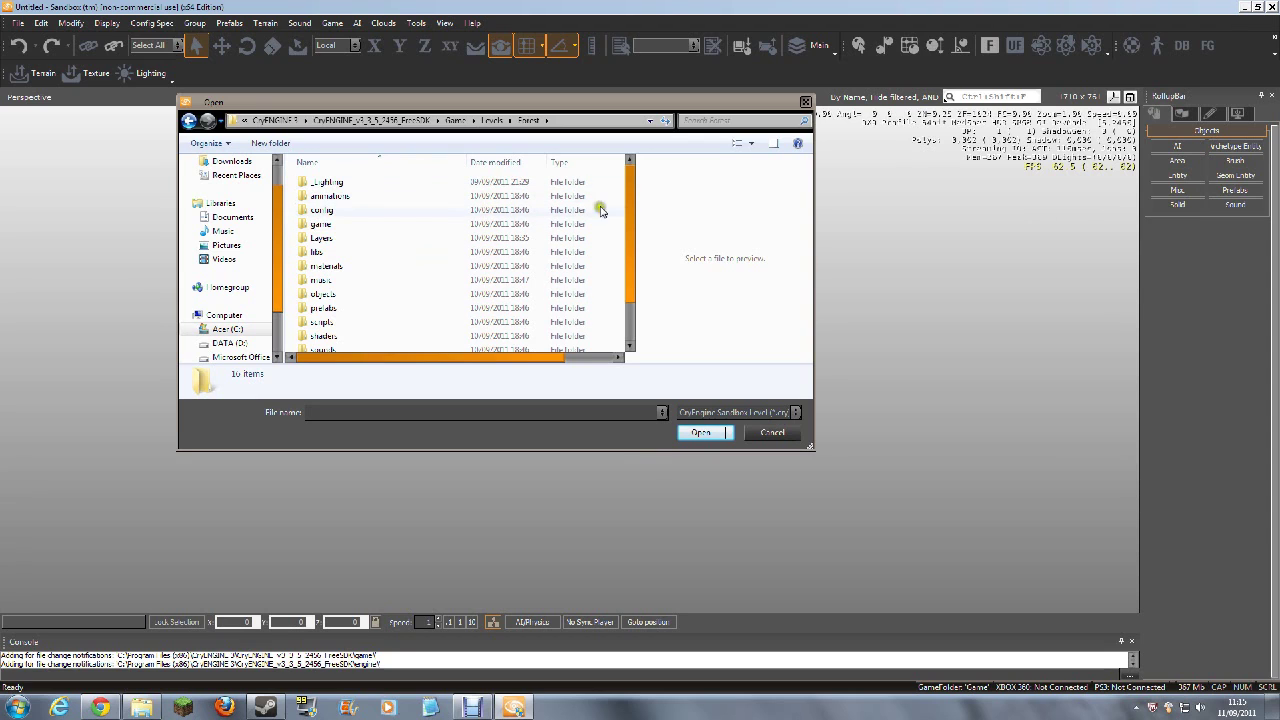
Load the Forest.cry level from the Forest folder
{"action": "left_click_drag", "start_coordinate": [628, 218], "coordinate": [629, 272]}
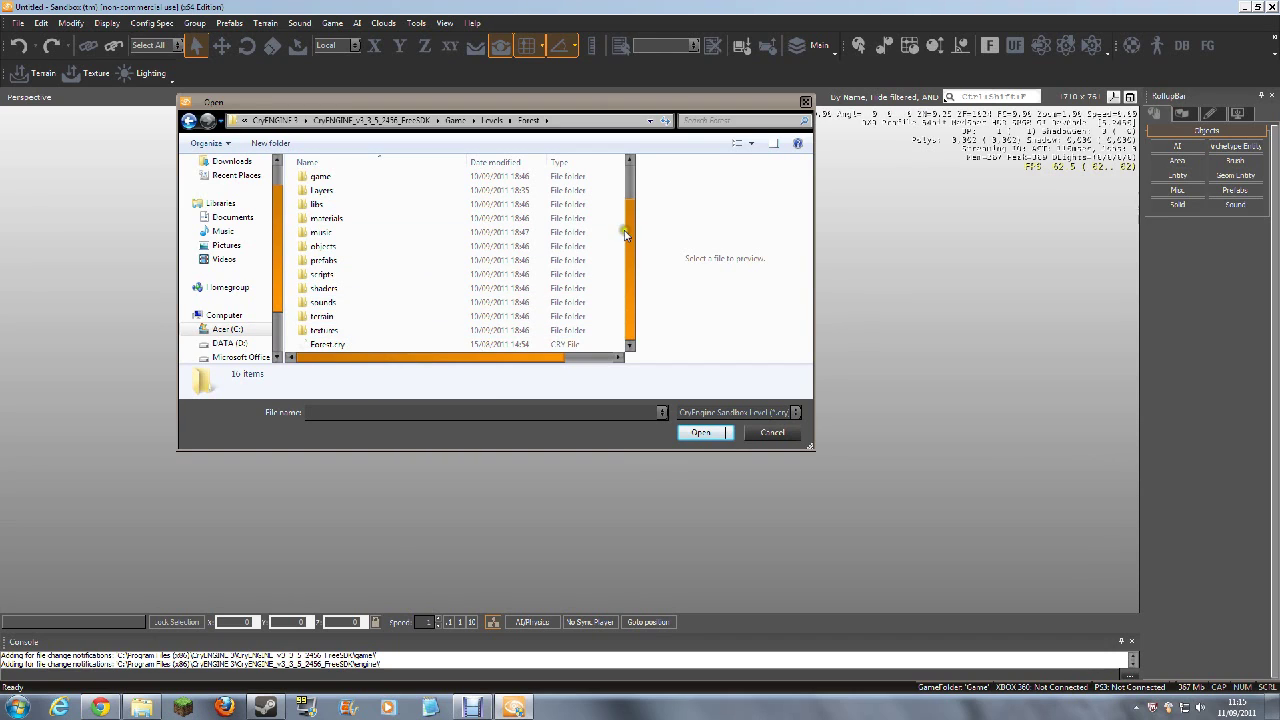
{"action": "left_click_drag", "start_coordinate": [628, 229], "coordinate": [632, 314]}
{"action": "left_click", "coordinate": [332, 346]}
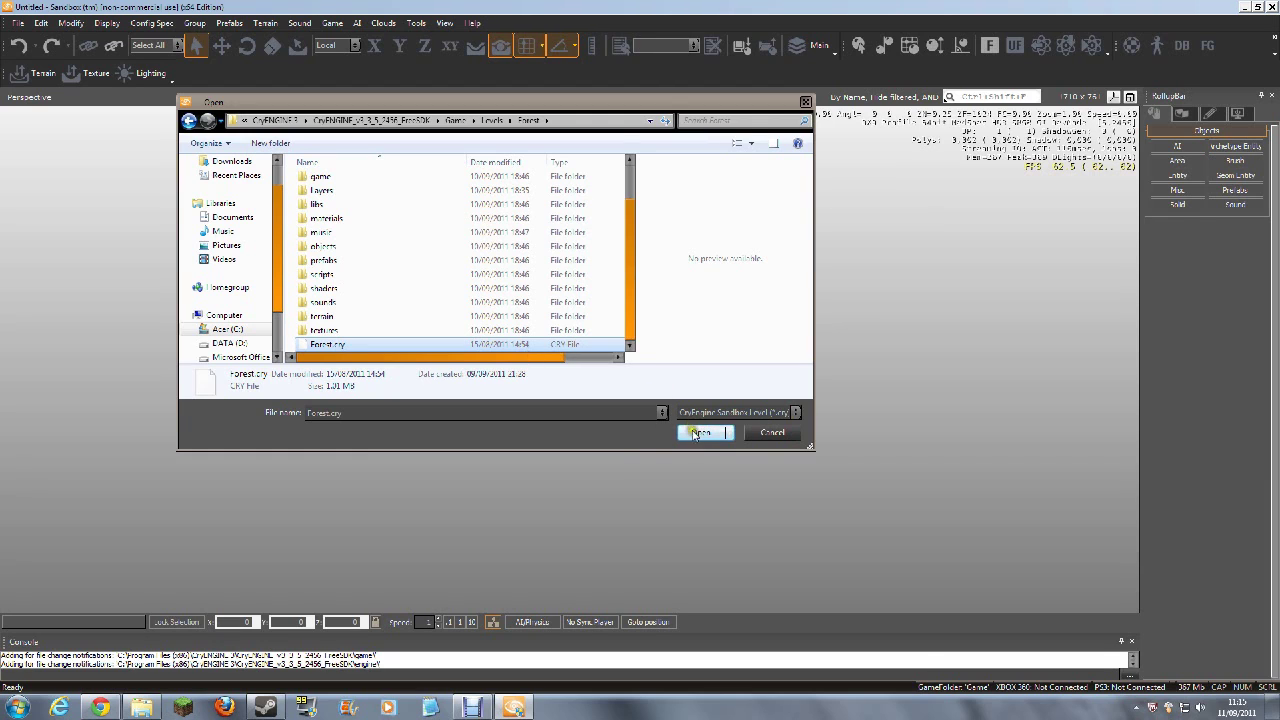
{"action": "left_click", "coordinate": [697, 432]}
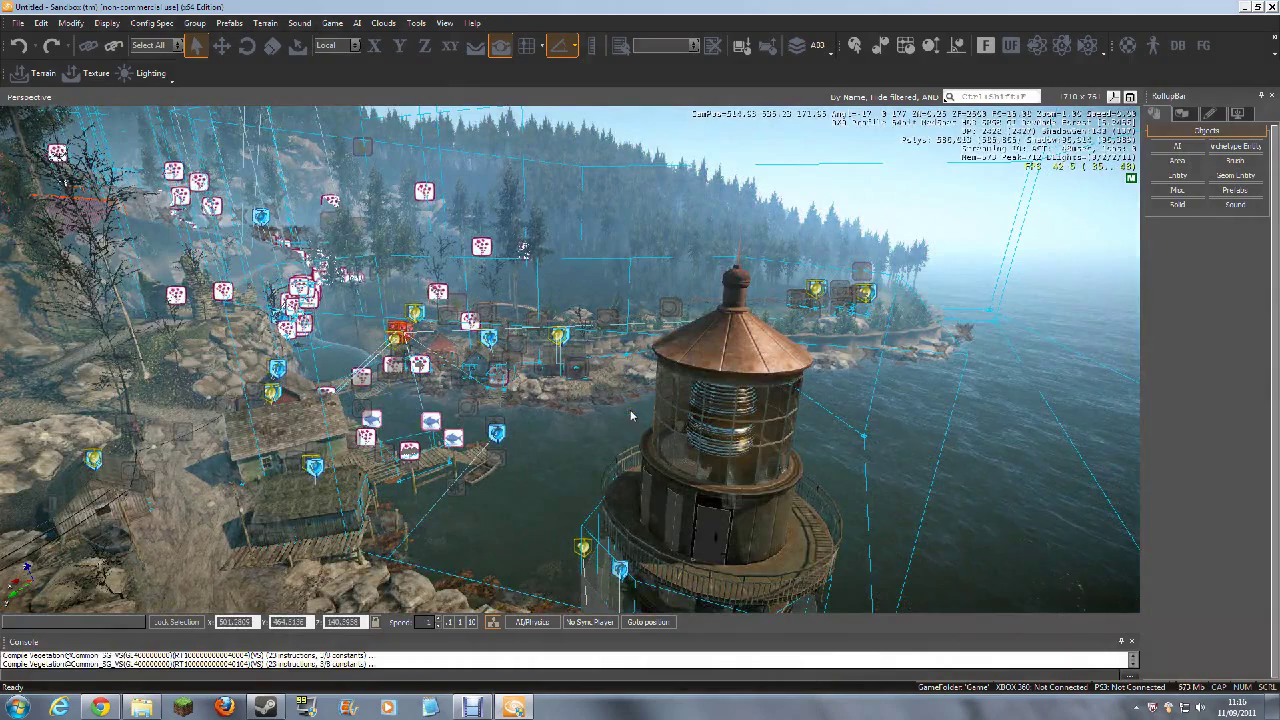
Fly the camera down to the dirt road by the wooden houses and switch into game mode there
{"action": "mouse_move", "coordinate": [579, 439]}
{"action": "right_mouse_down"}
{"action": "mouse_move", "coordinate": [566, 439]}
{"action": "mouse_move", "coordinate": [578, 438]}
{"action": "right_mouse_up"}
{"action": "key", "text": "w"}
{"action": "left_click", "coordinate": [150, 23]}
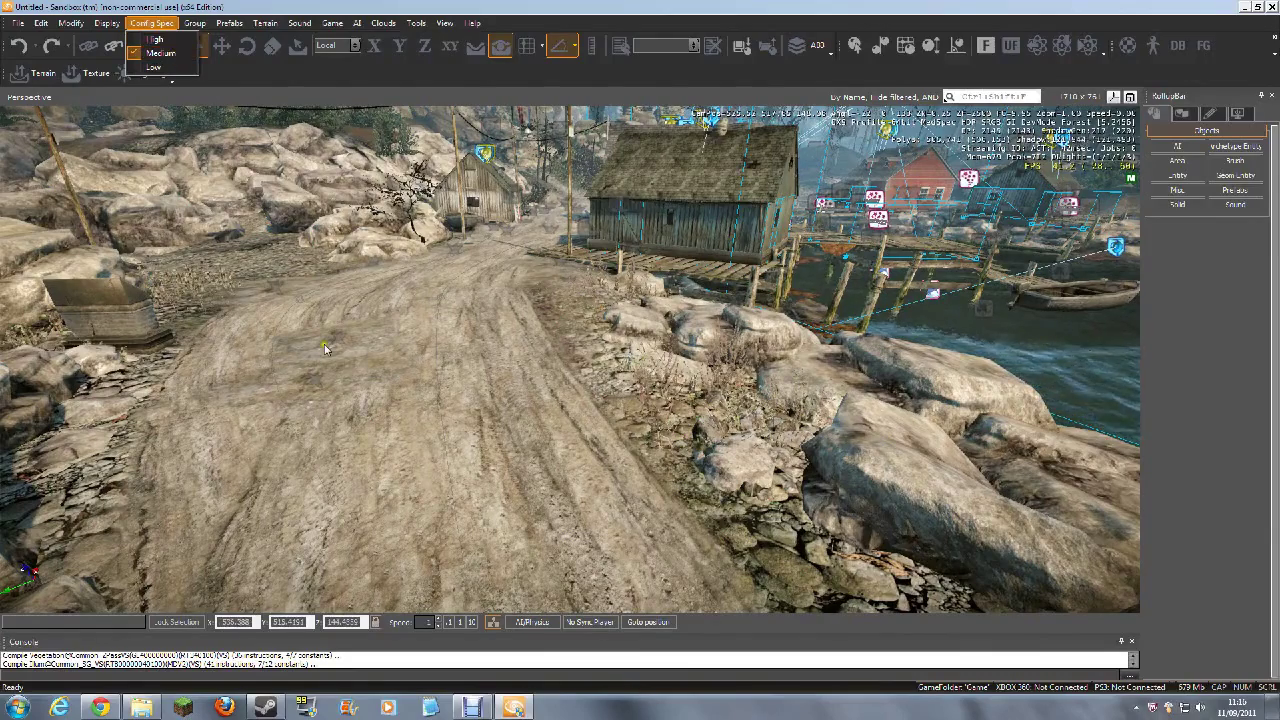
{"action": "left_click", "coordinate": [389, 391]}
{"action": "right_click_drag", "start_coordinate": [389, 391], "coordinate": [395, 399]}
{"action": "key", "text": "s"}
{"action": "key", "text": "w"}
{"action": "key", "text": "a"}
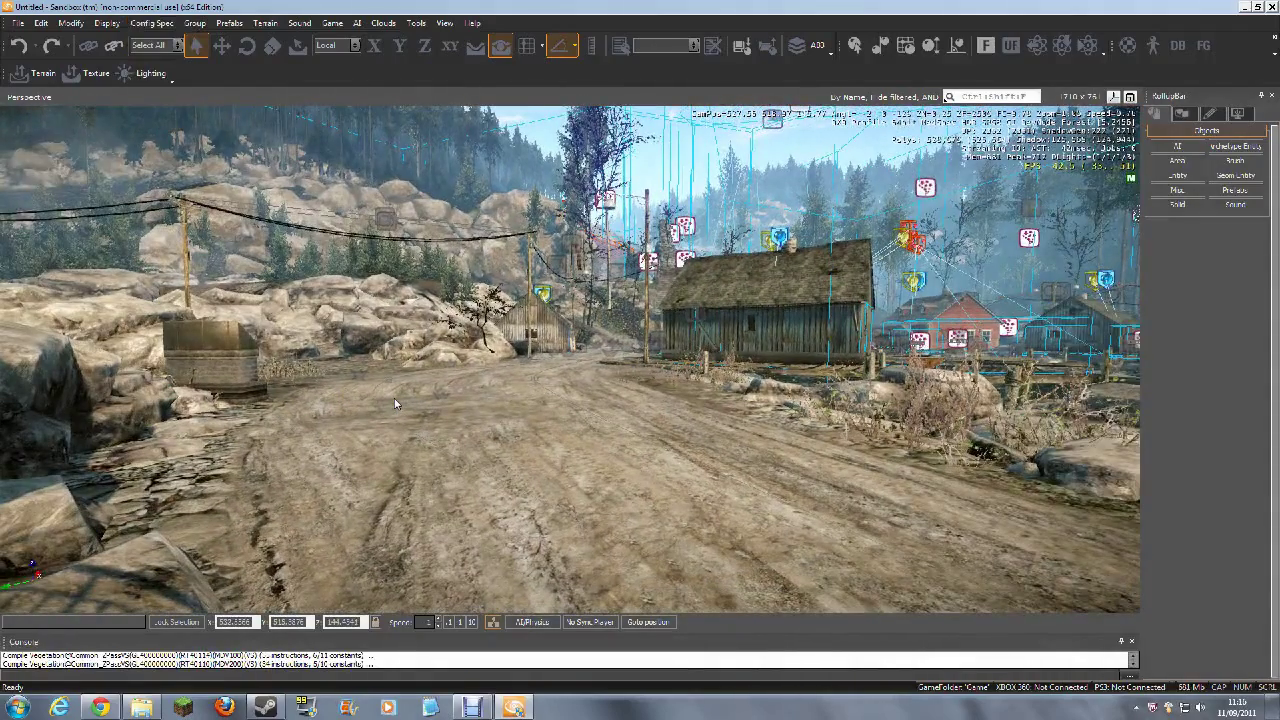
{"action": "key", "text": "ctrl+g"}
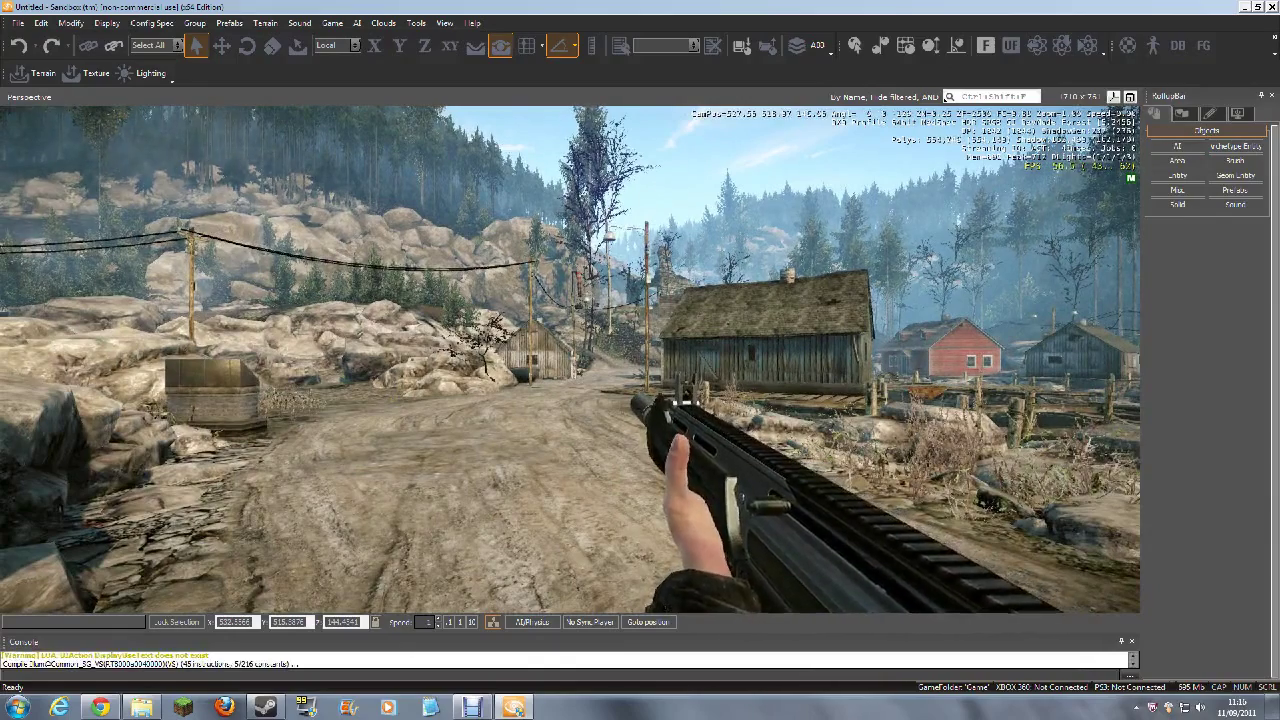
Walk through the level in game mode, inspecting the lighthouse interior, the village road and the pier by the green house
{"action": "key", "text": "w"}
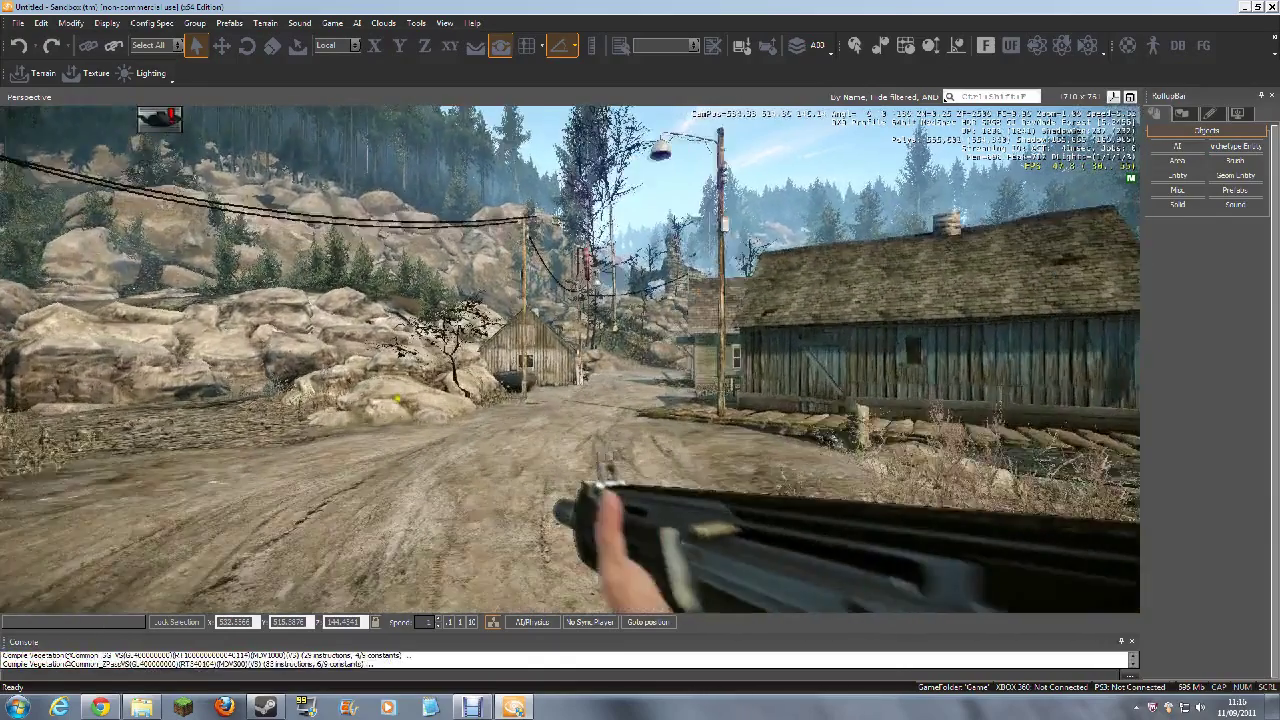
{"action": "key", "text": "w"}
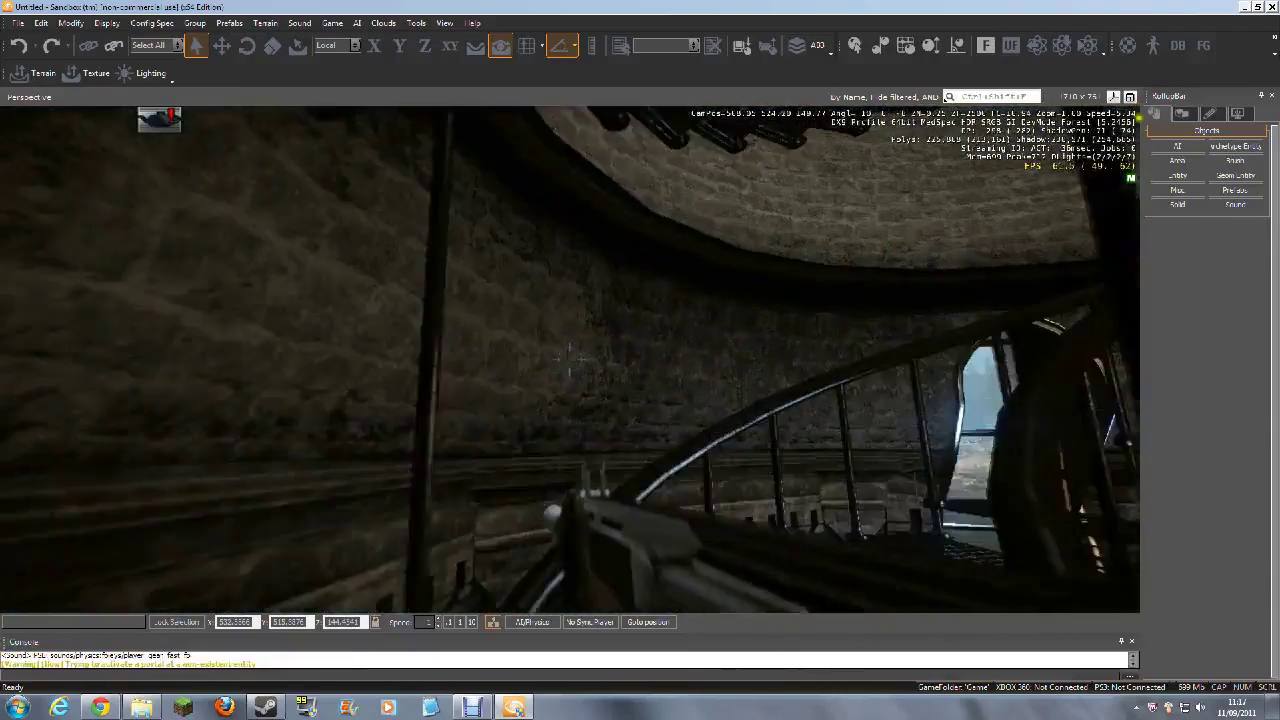
{"action": "key", "text": "w"}
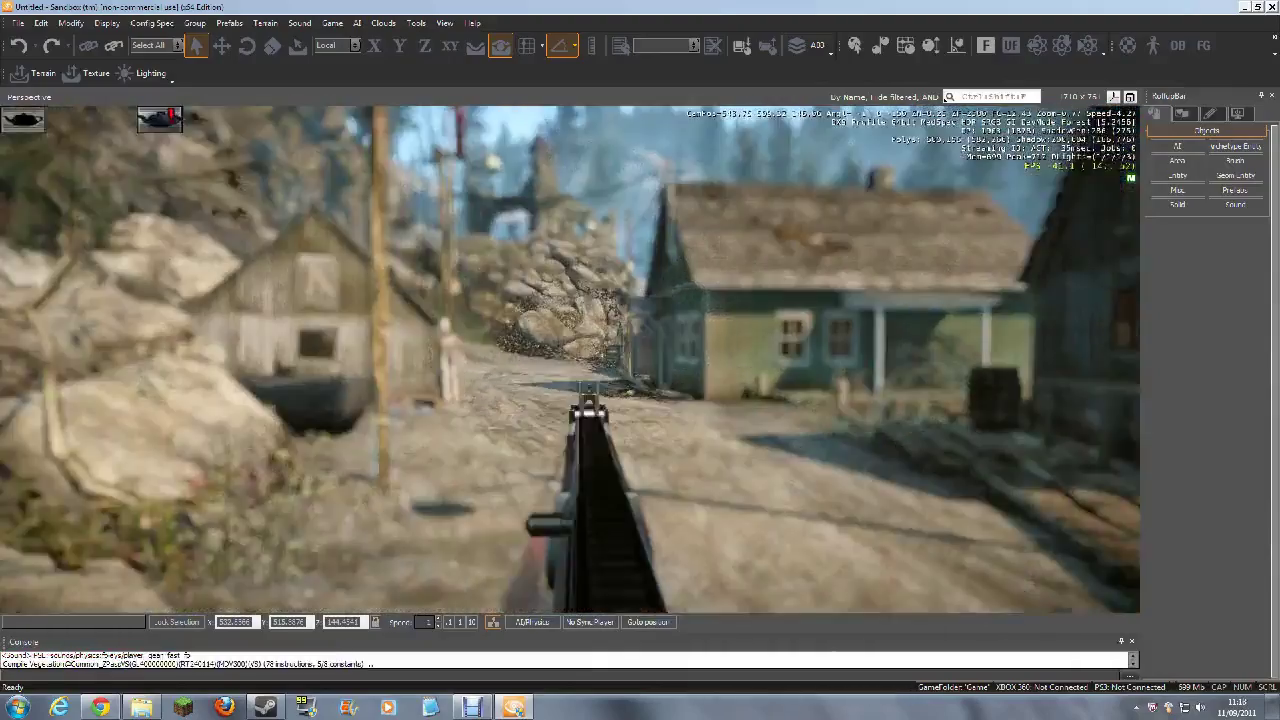
{"action": "key", "text": "w"}
{"action": "key", "text": "w"}
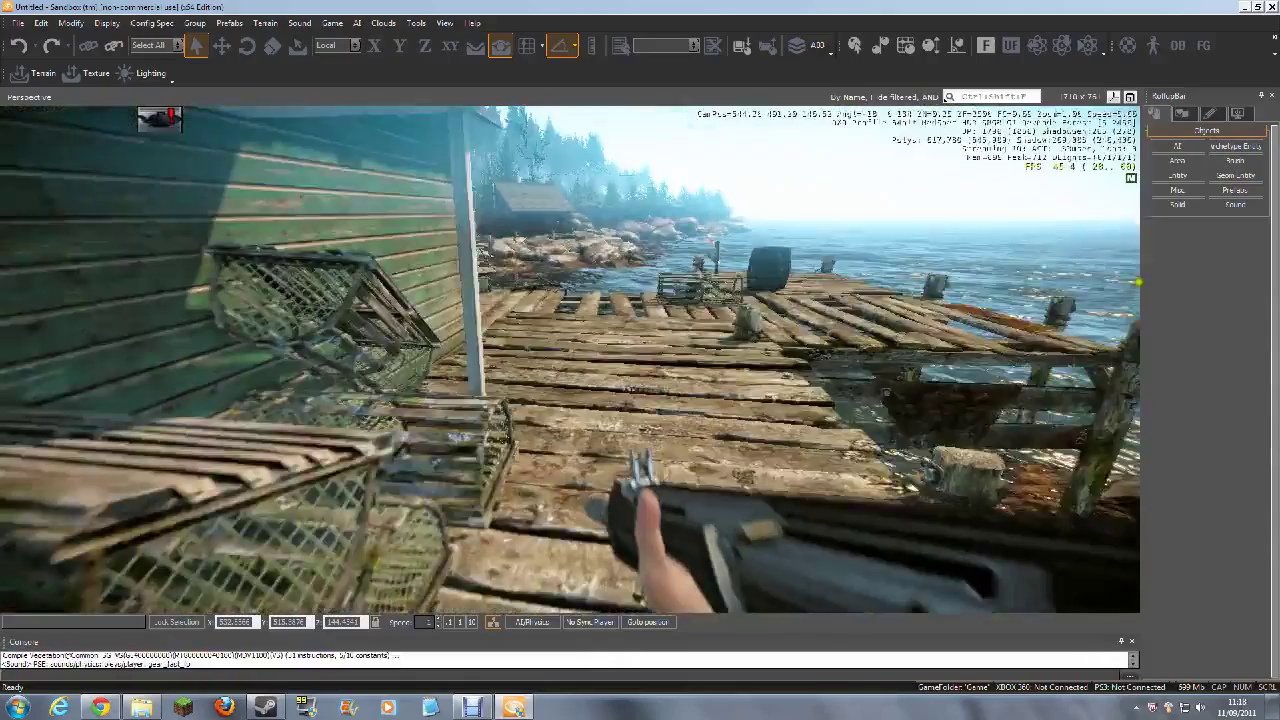
{"action": "key", "text": "w"}
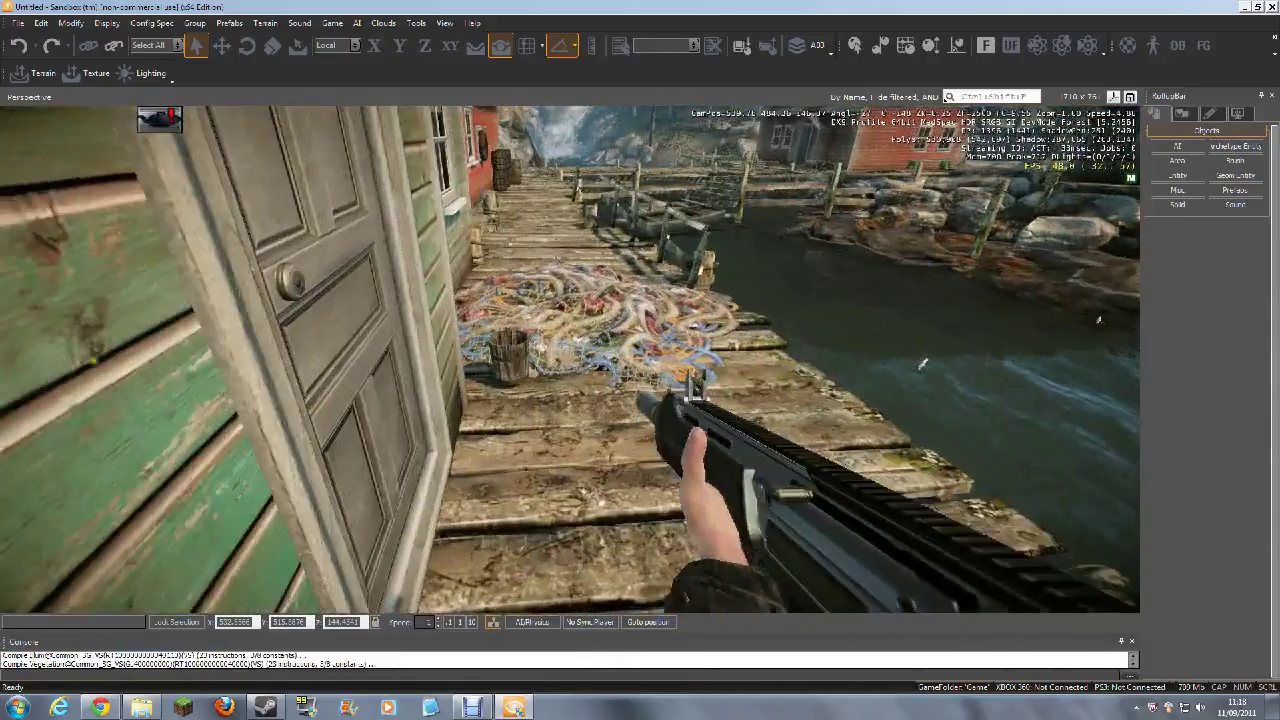
{"action": "key", "text": "w"}
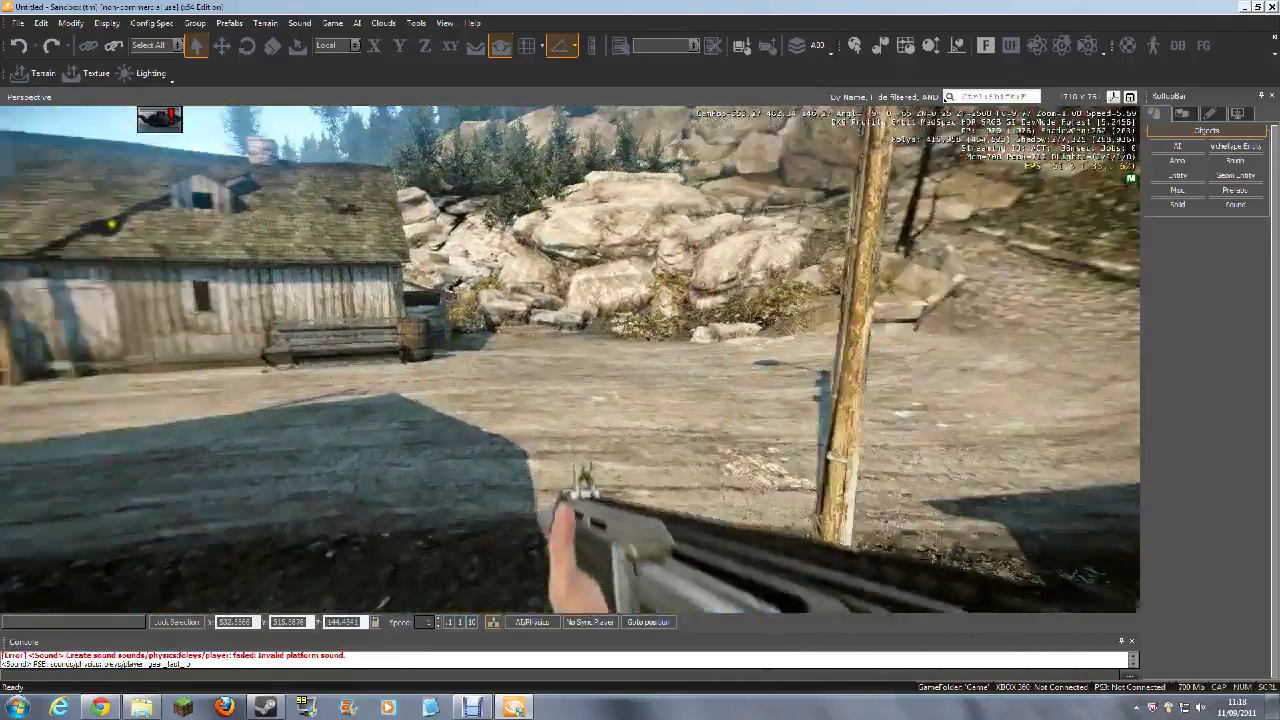
{"action": "key", "text": "w"}
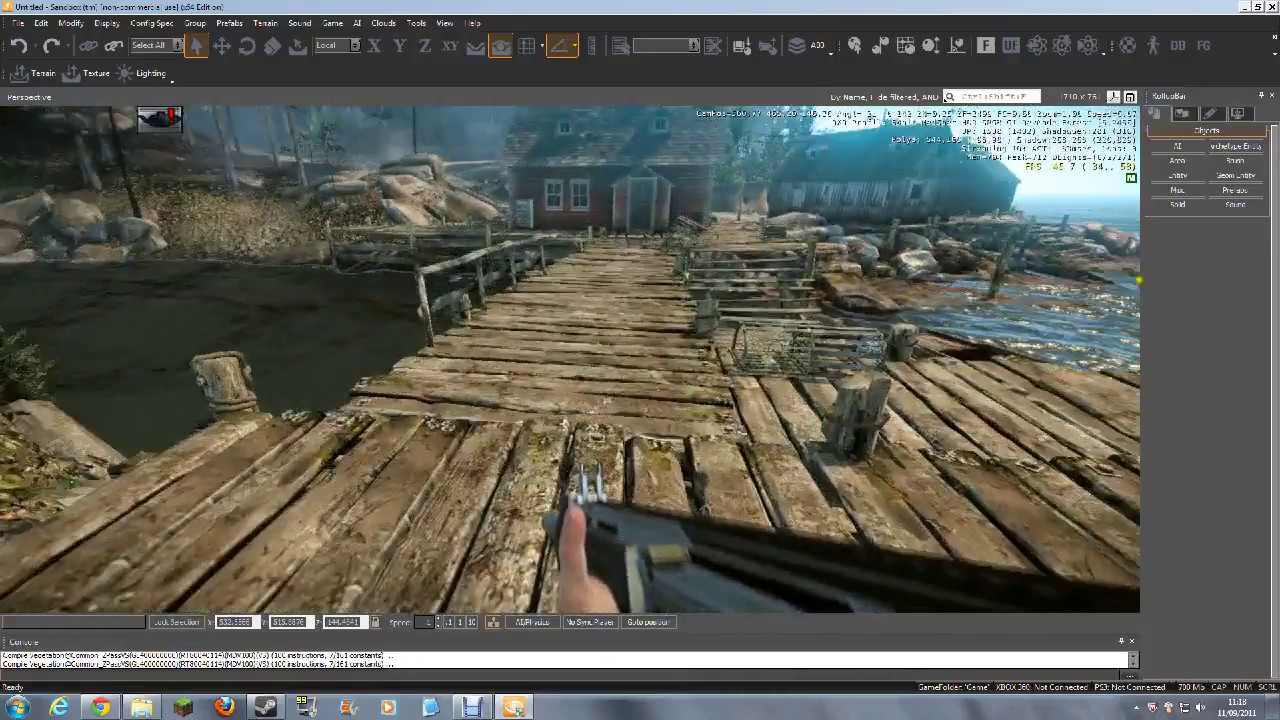
Examine the ground foliage, the red house and the wooden walkways over the water on foot
{"action": "key", "text": "w"}
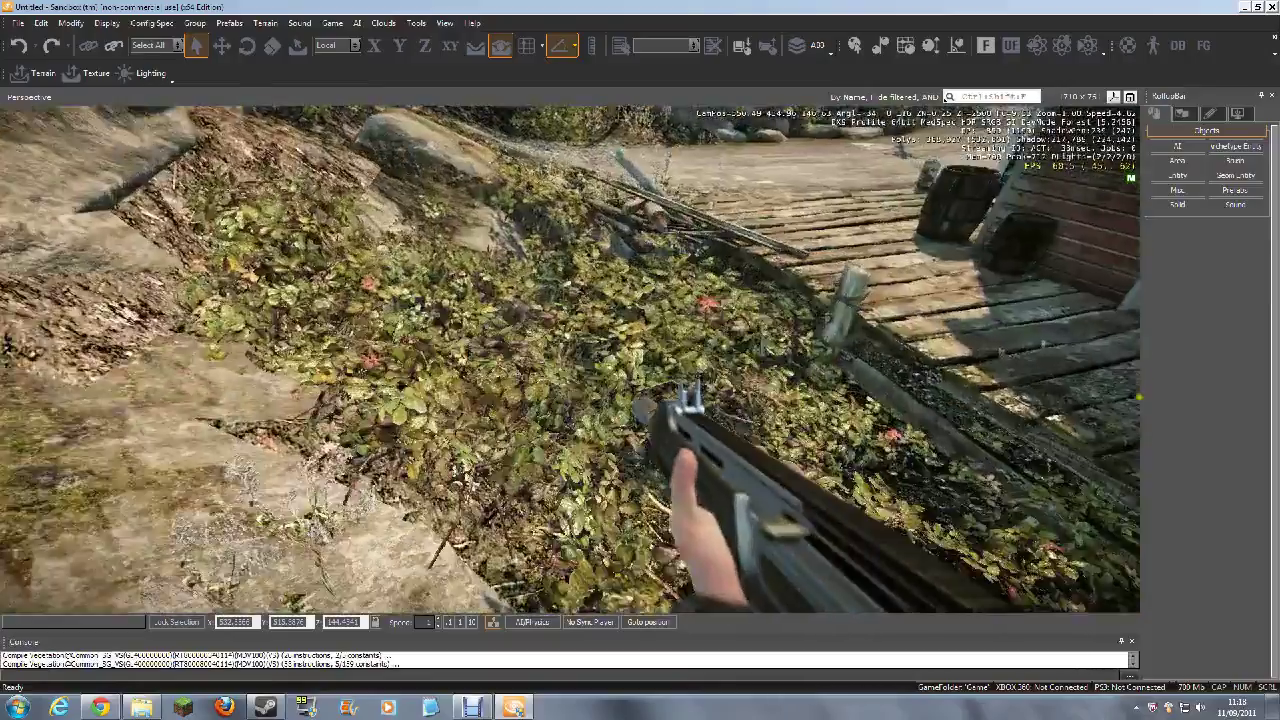
{"action": "key", "text": "w"}
{"action": "key", "text": "w"}
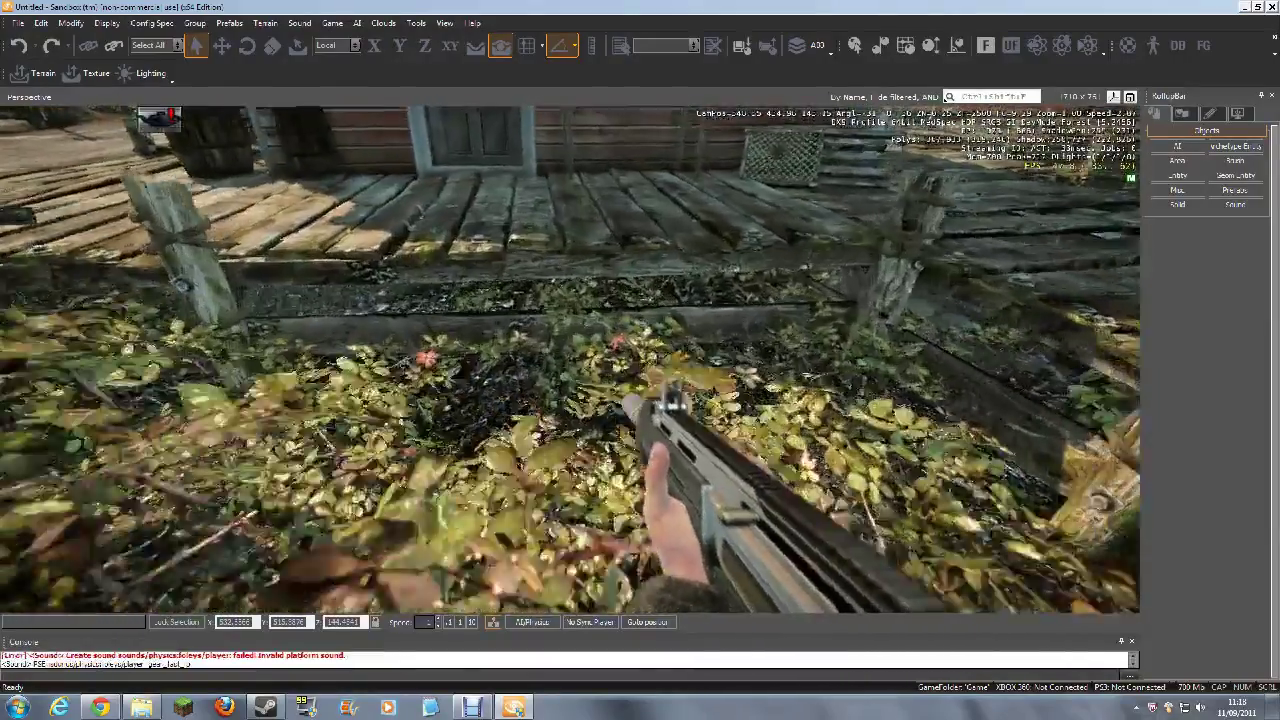
{"action": "key", "text": "w"}
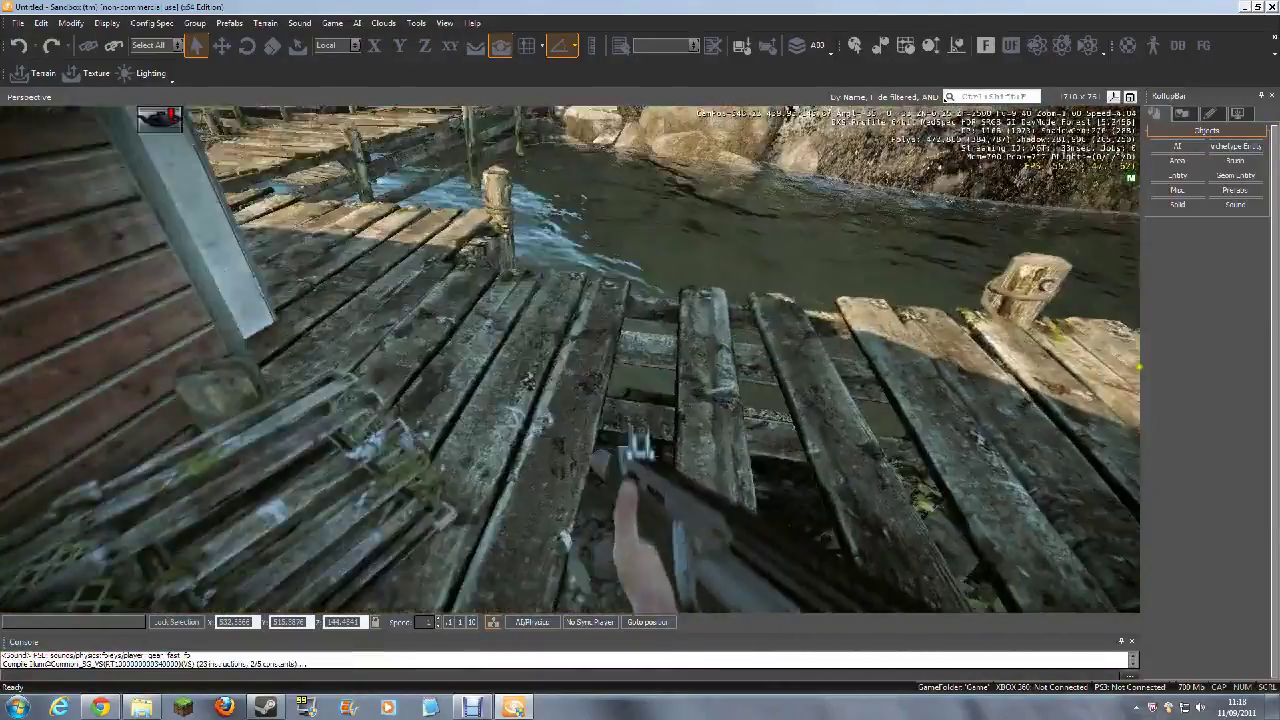
{"action": "key", "text": "w"}
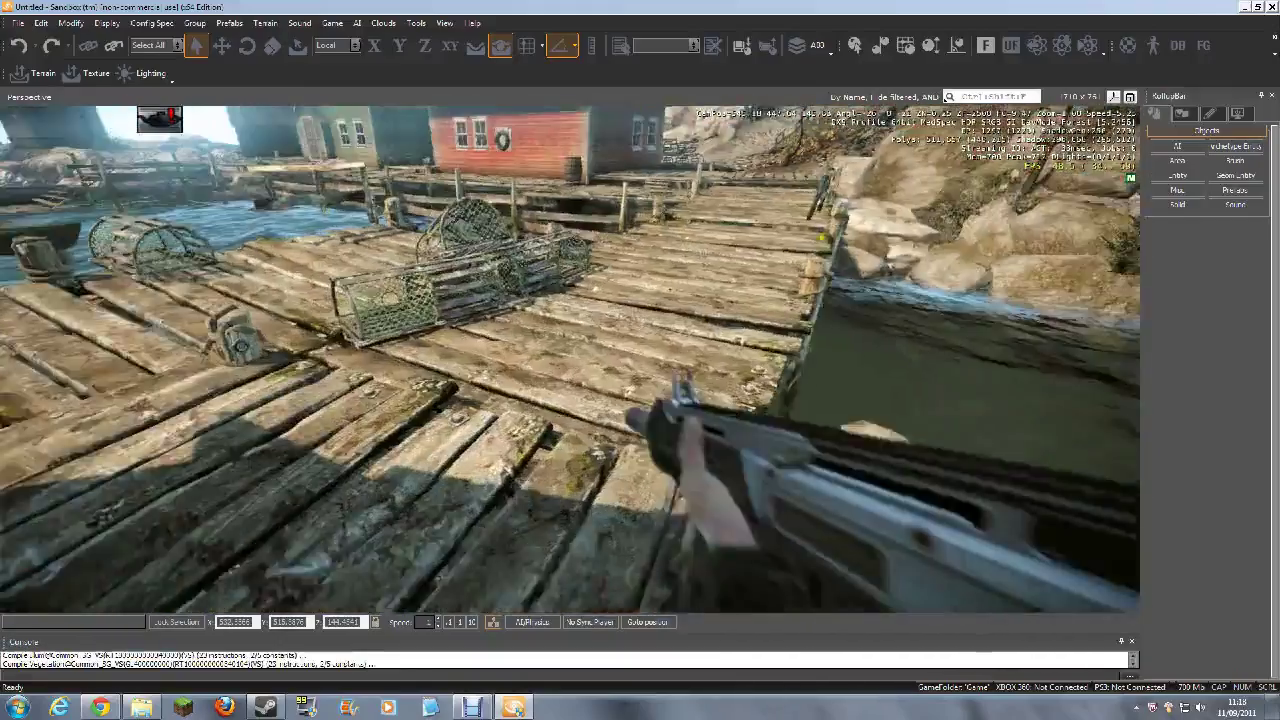
{"action": "key", "text": "w"}
{"action": "key", "text": "w"}
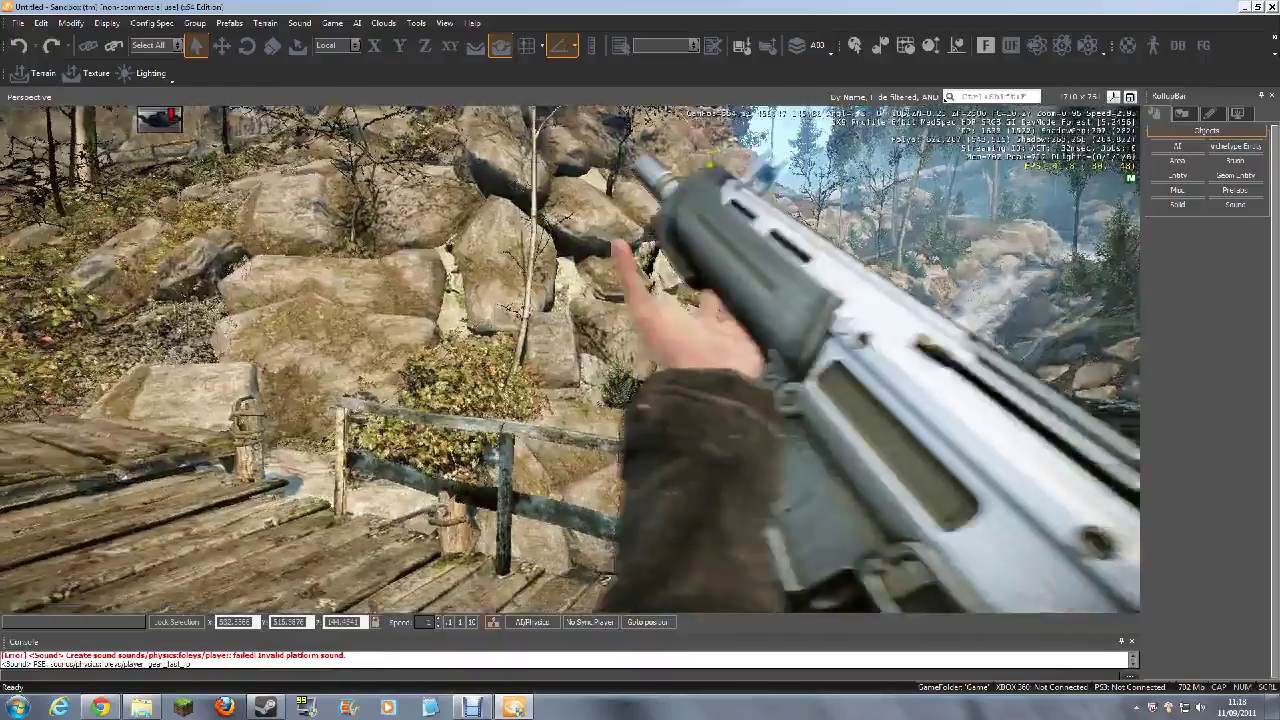
{"action": "key", "text": "w"}
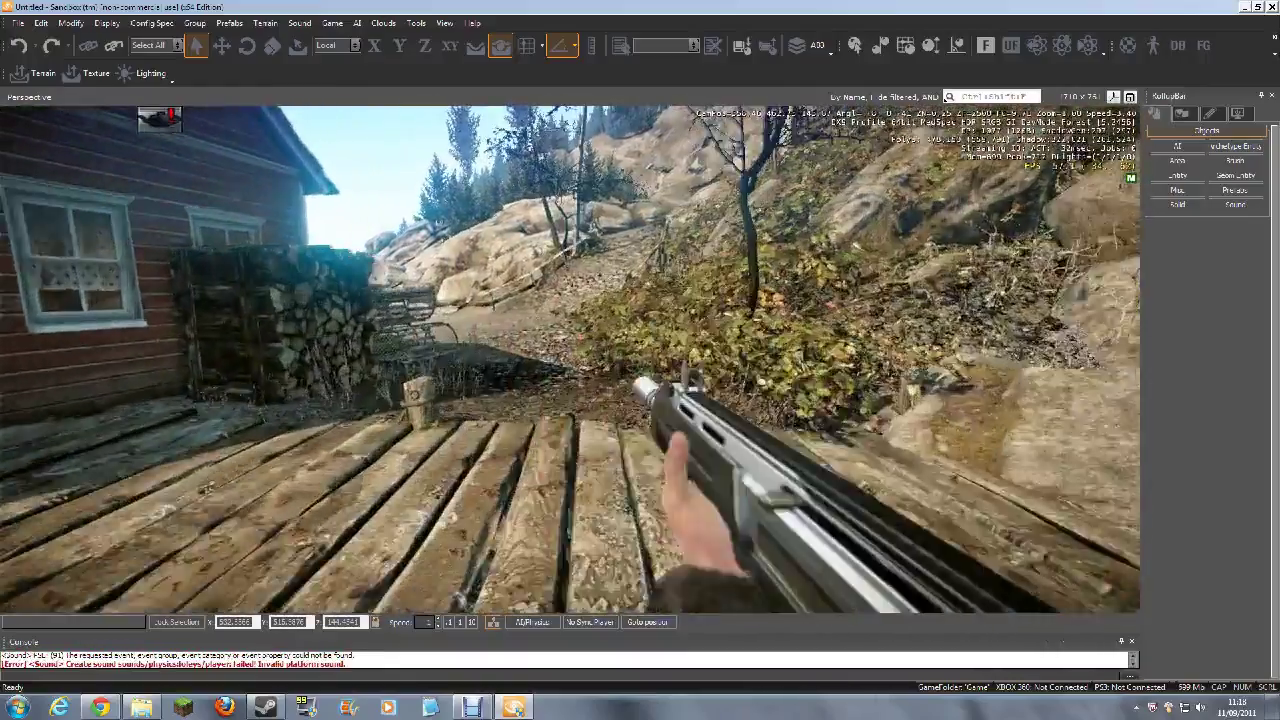
Walk back along the village road past the barn and fuel pump, and inspect the green house's seaside pier
{"action": "key", "text": "w"}
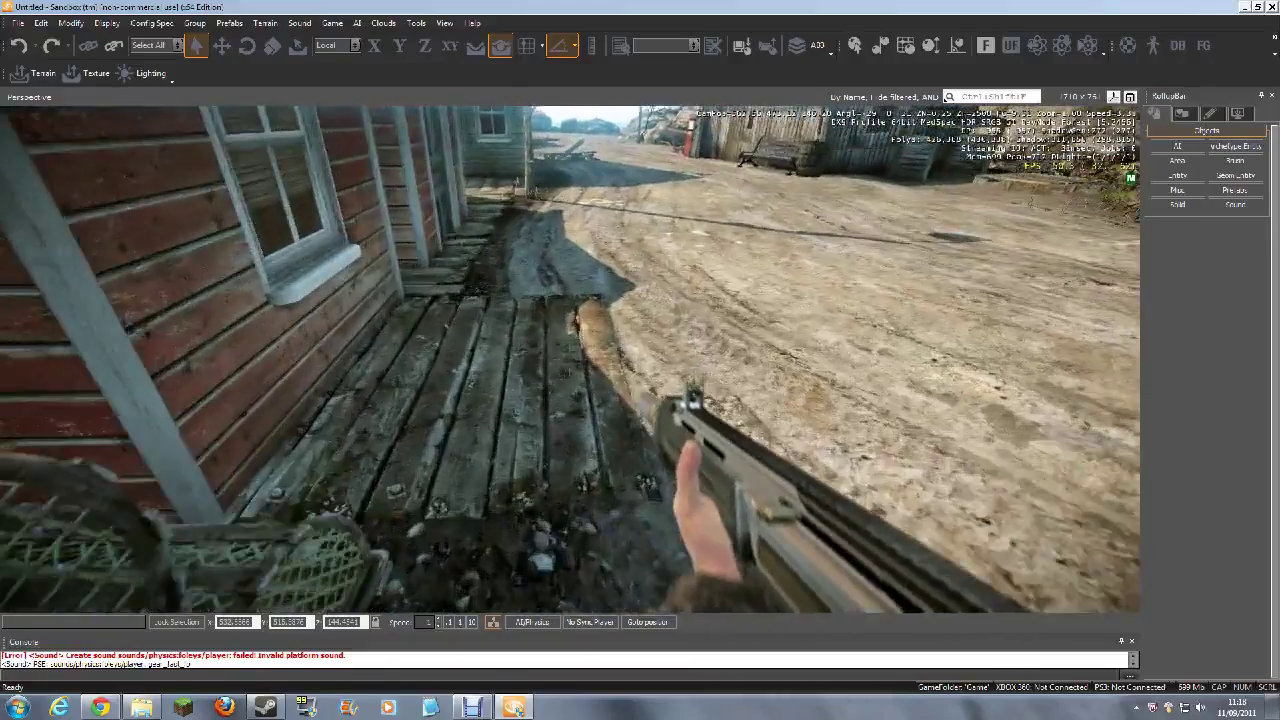
{"action": "key", "text": "w"}
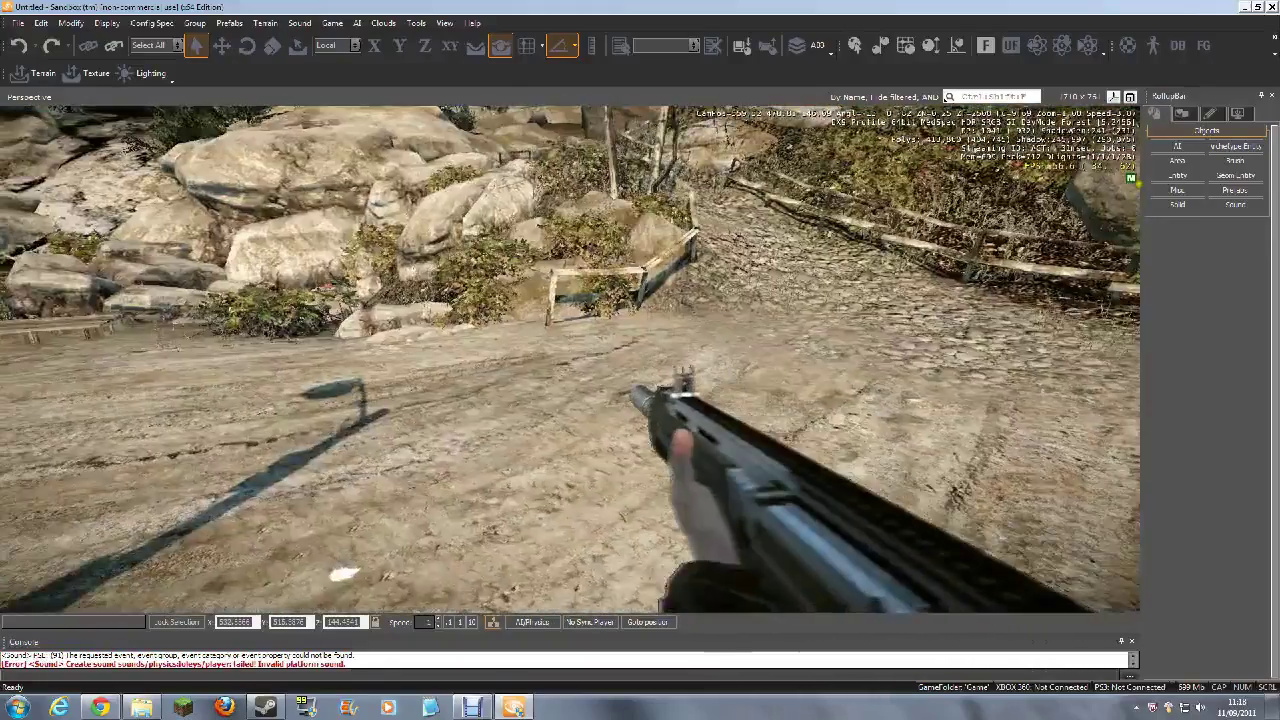
{"action": "key", "text": "a"}
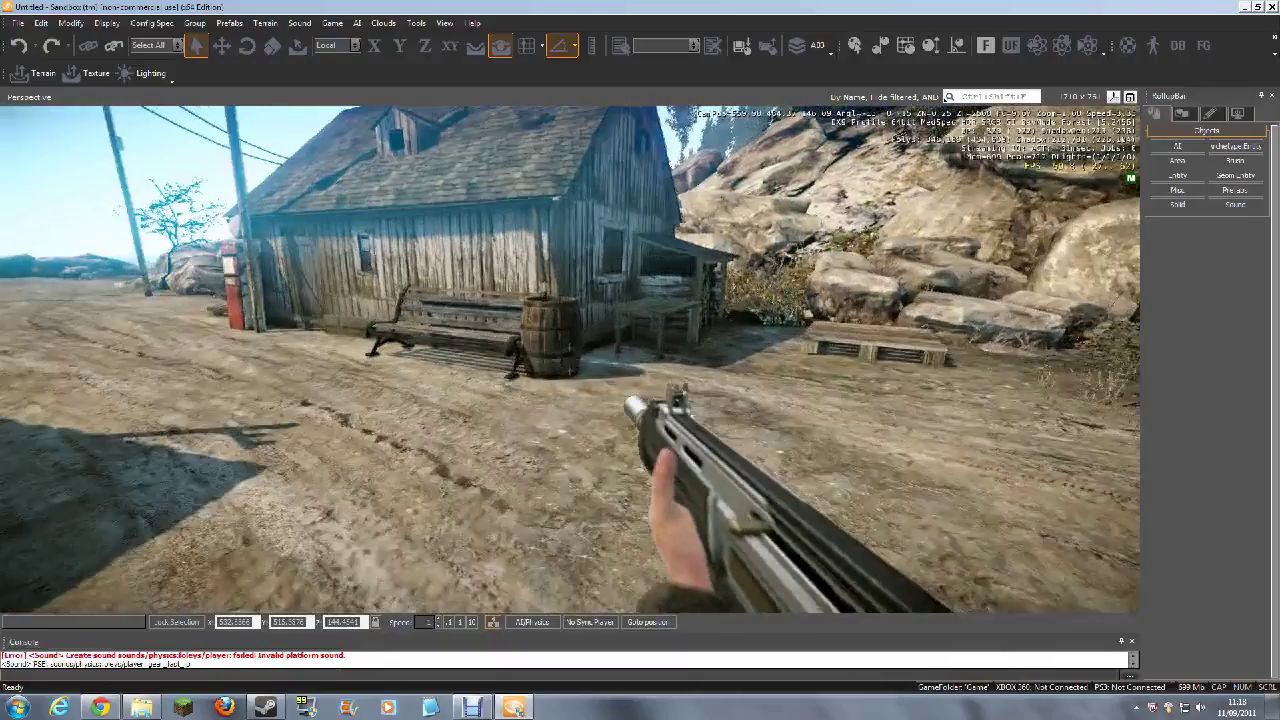
{"action": "key", "text": "w"}
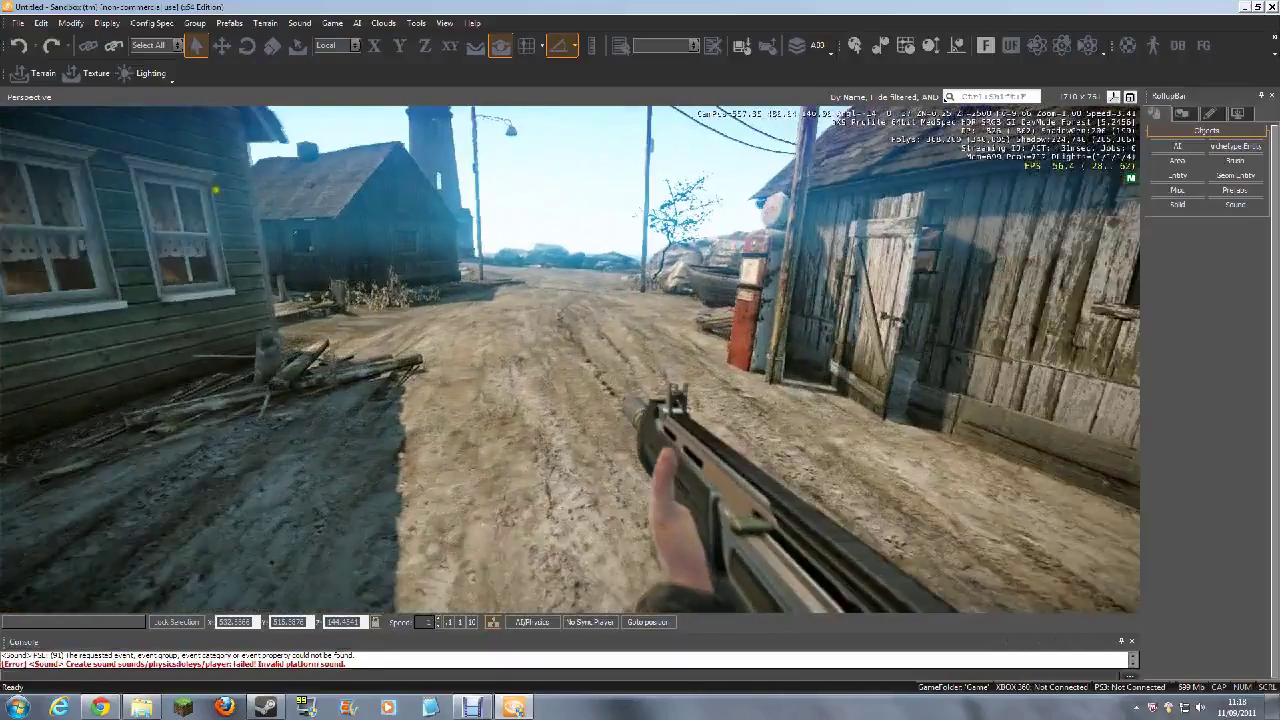
{"action": "key", "text": "w"}
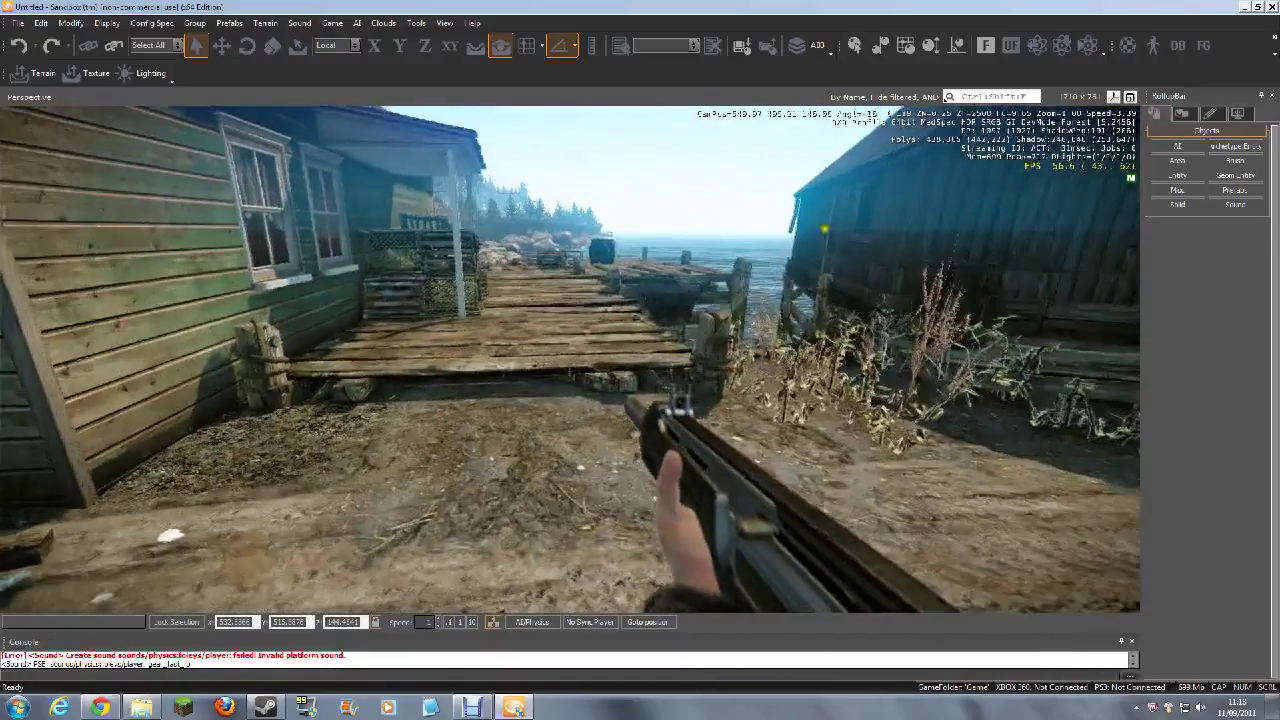
{"action": "key", "text": "w"}
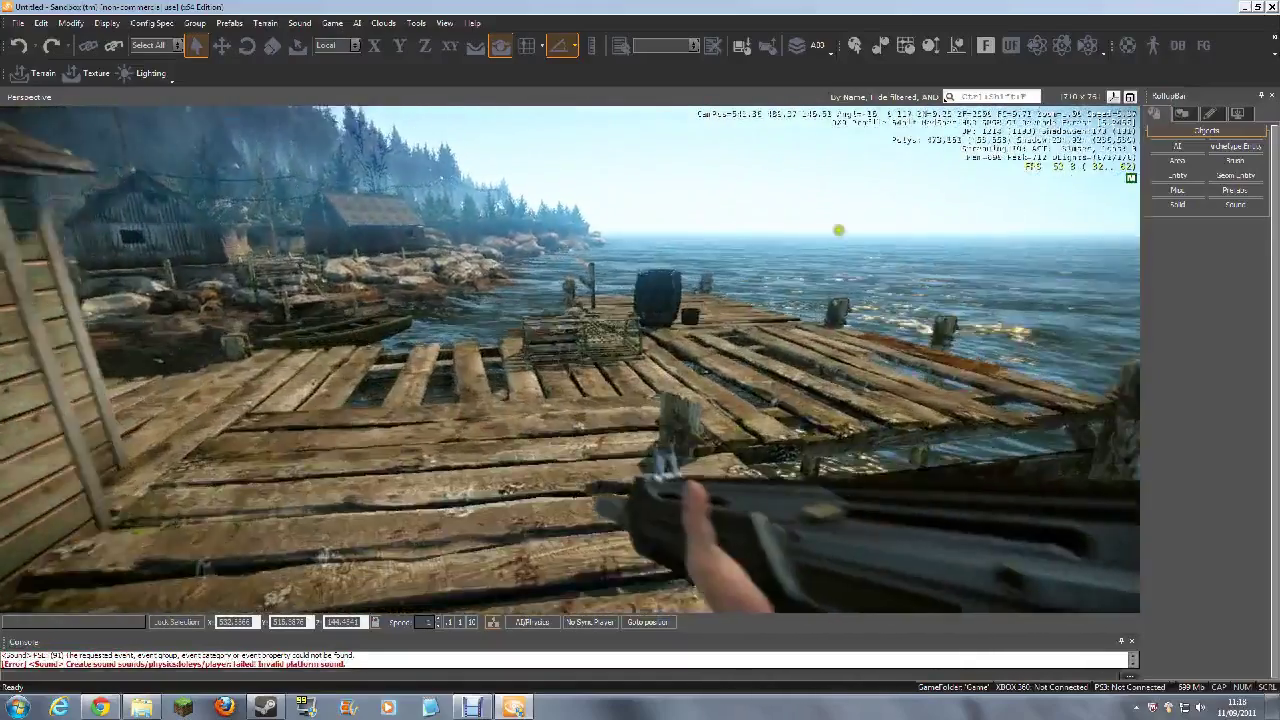
{"action": "key", "text": "w"}
{"action": "key", "text": "w"}
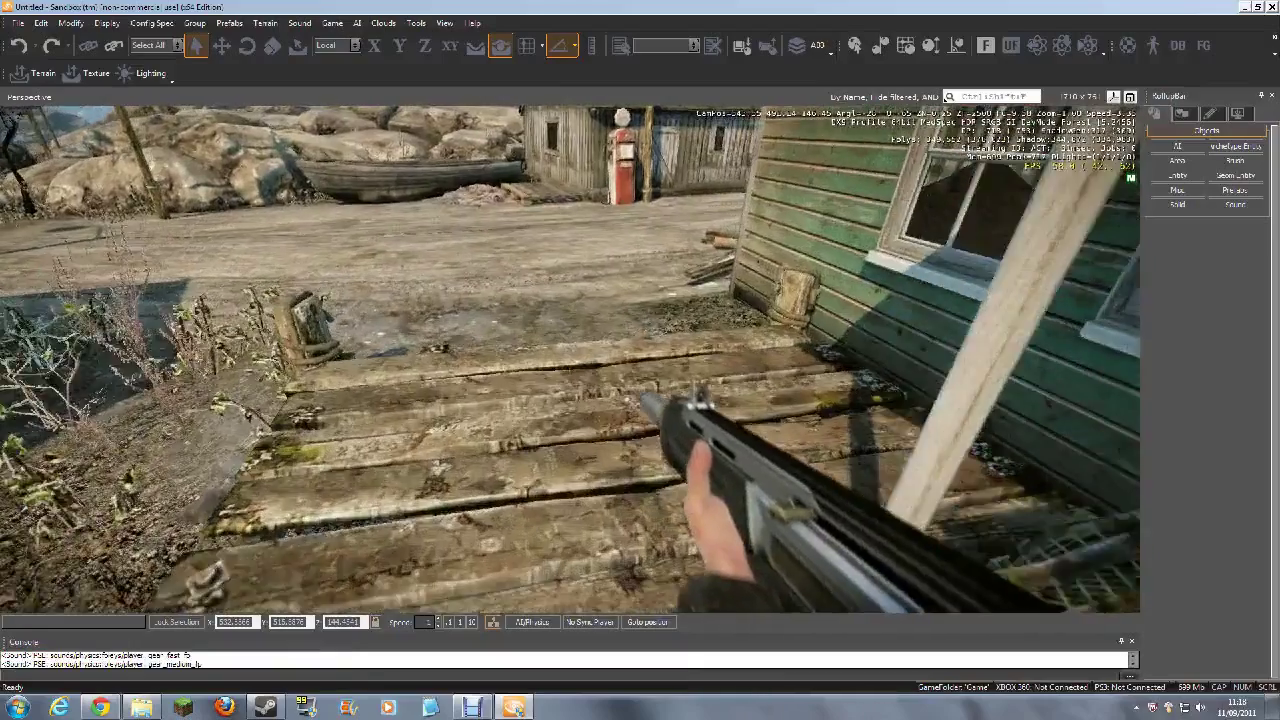
{"action": "key", "text": "w"}
{"action": "key", "text": "a"}
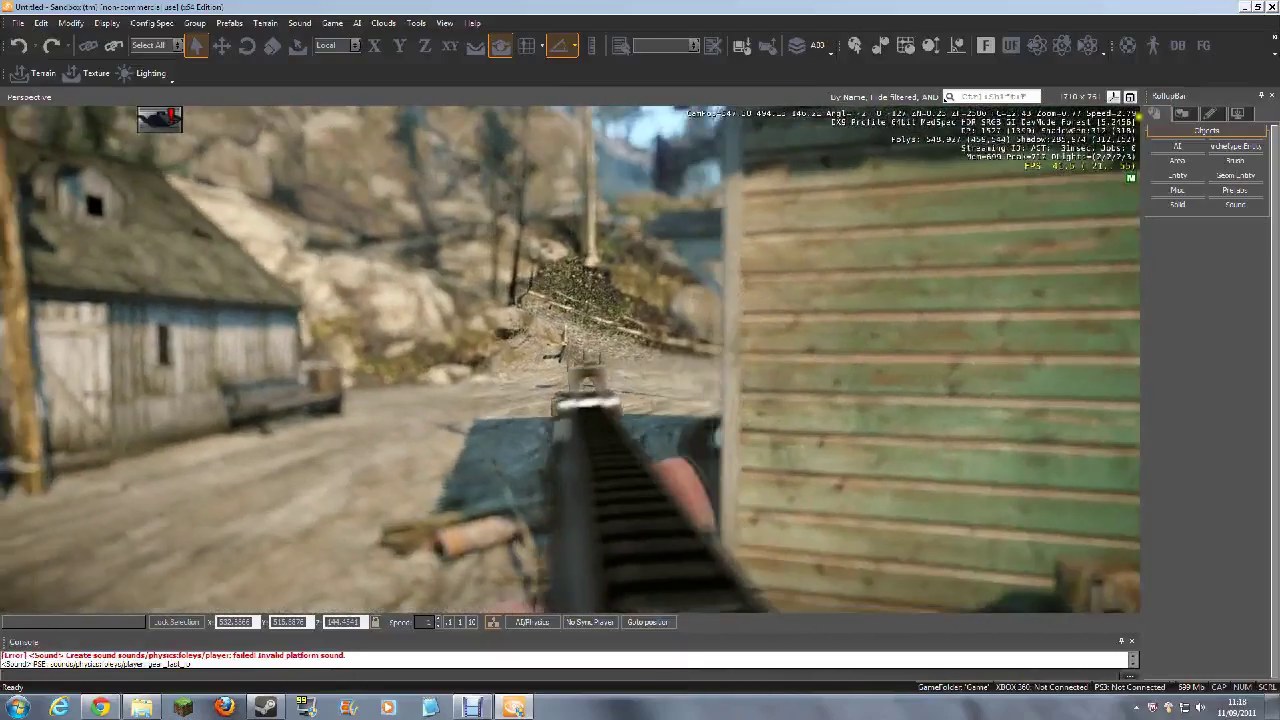
Walk down the rocky forest trail to the stream, test the rifle there, and leave game mode
{"action": "key", "text": "s"}
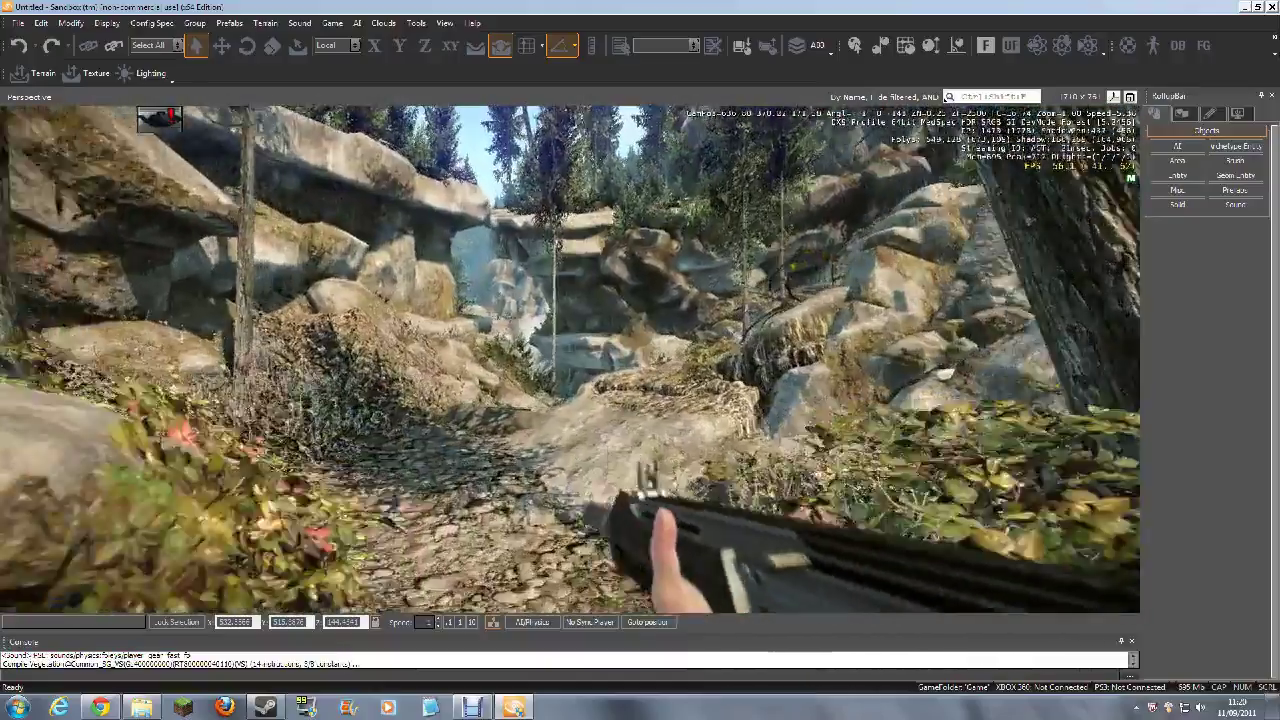
{"action": "key", "text": "w"}
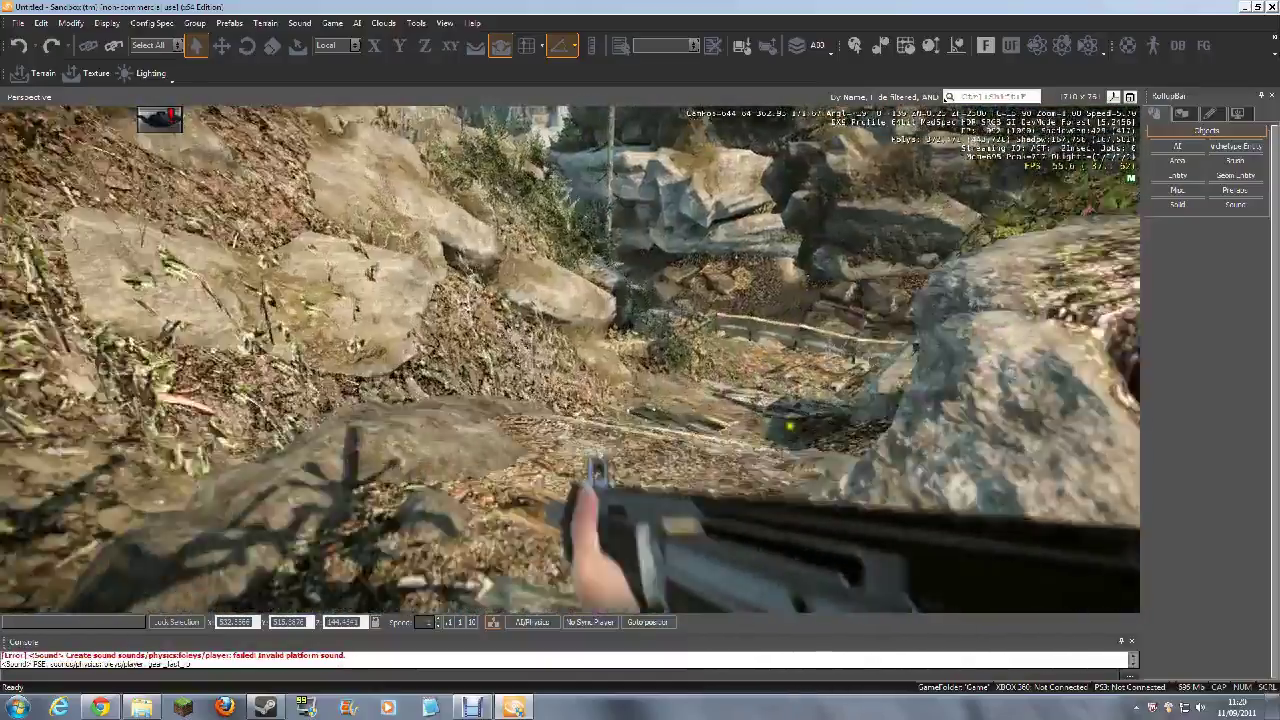
{"action": "key", "text": "w"}
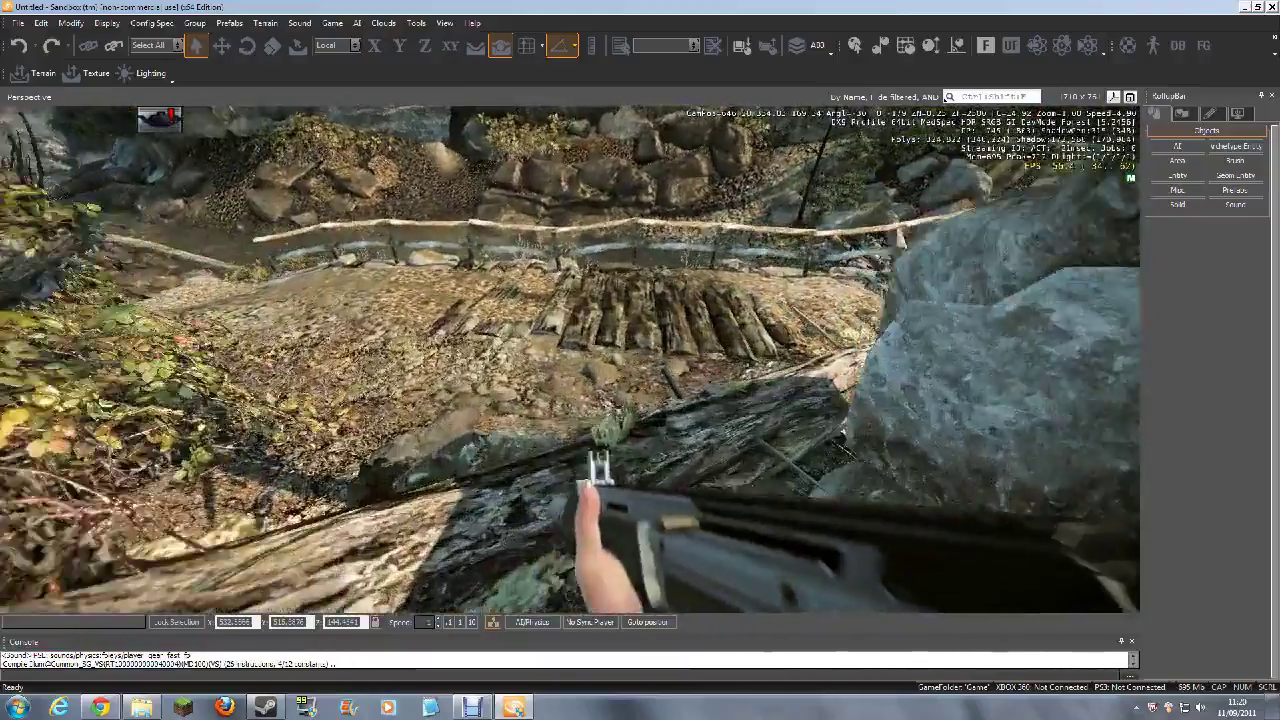
{"action": "key", "text": "w"}
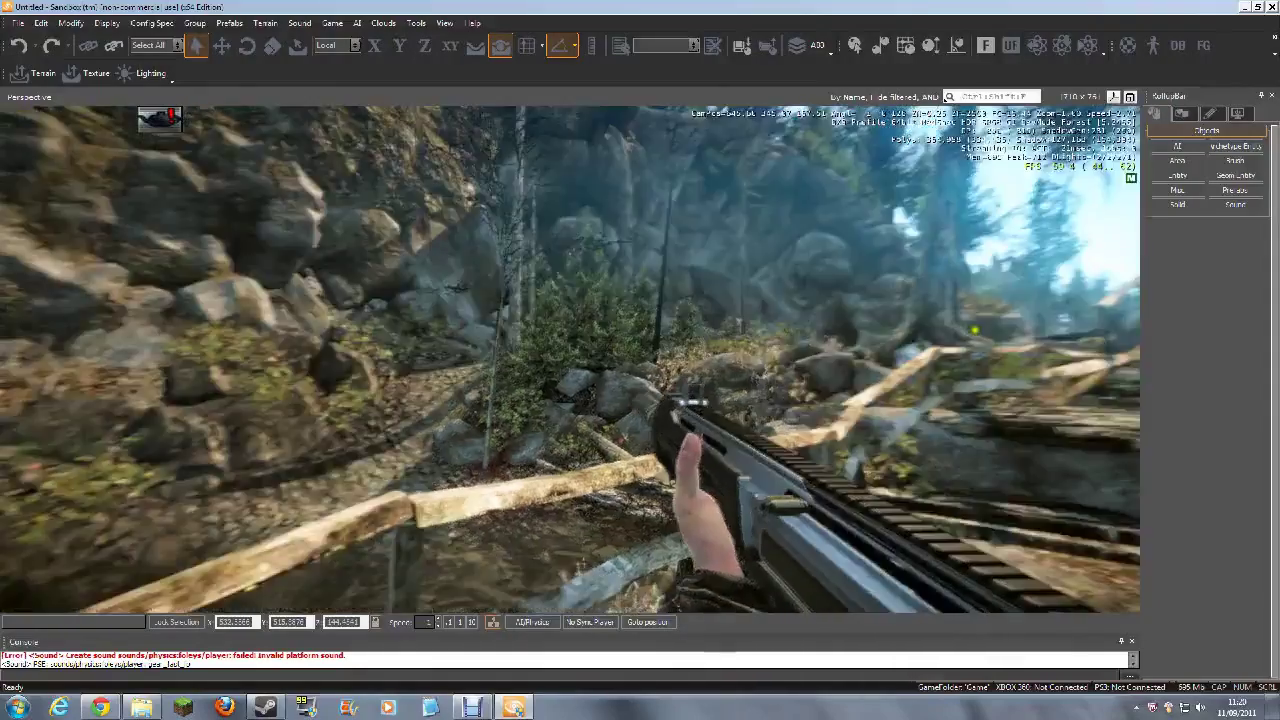
{"action": "right_click", "coordinate": [570, 359]}
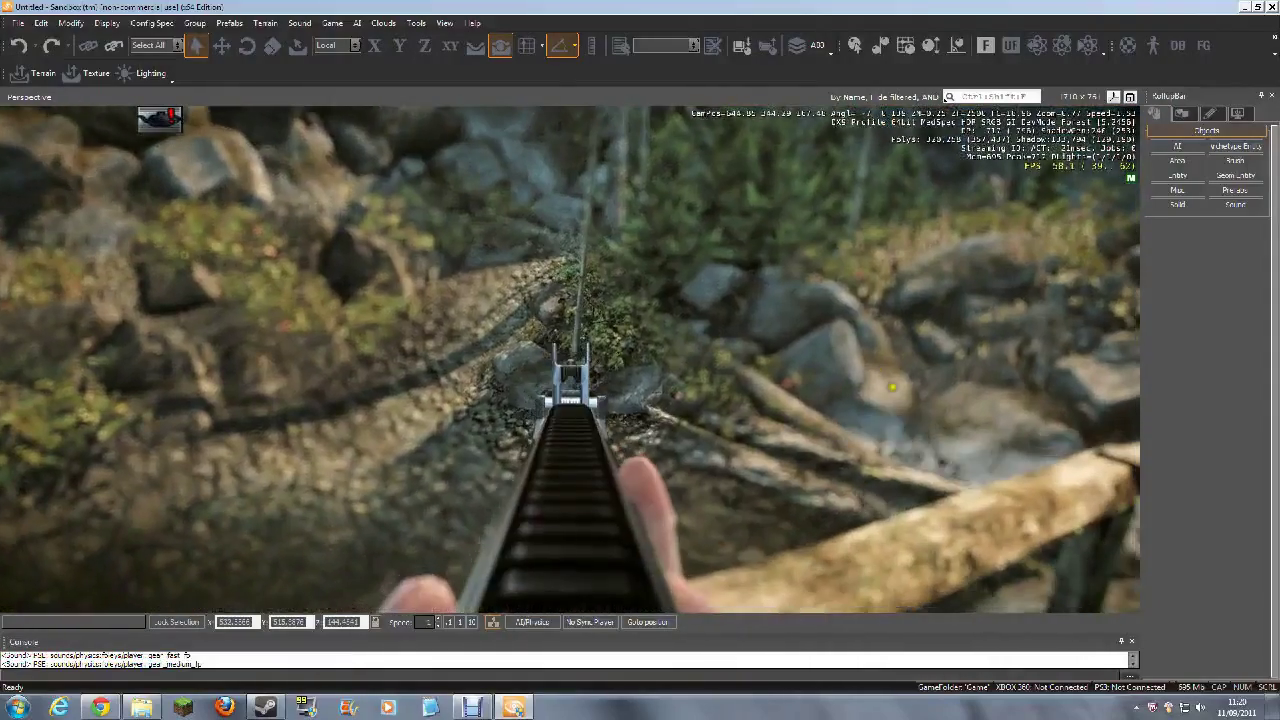
{"action": "left_click", "coordinate": [570, 359]}
{"action": "left_click", "coordinate": [570, 359]}
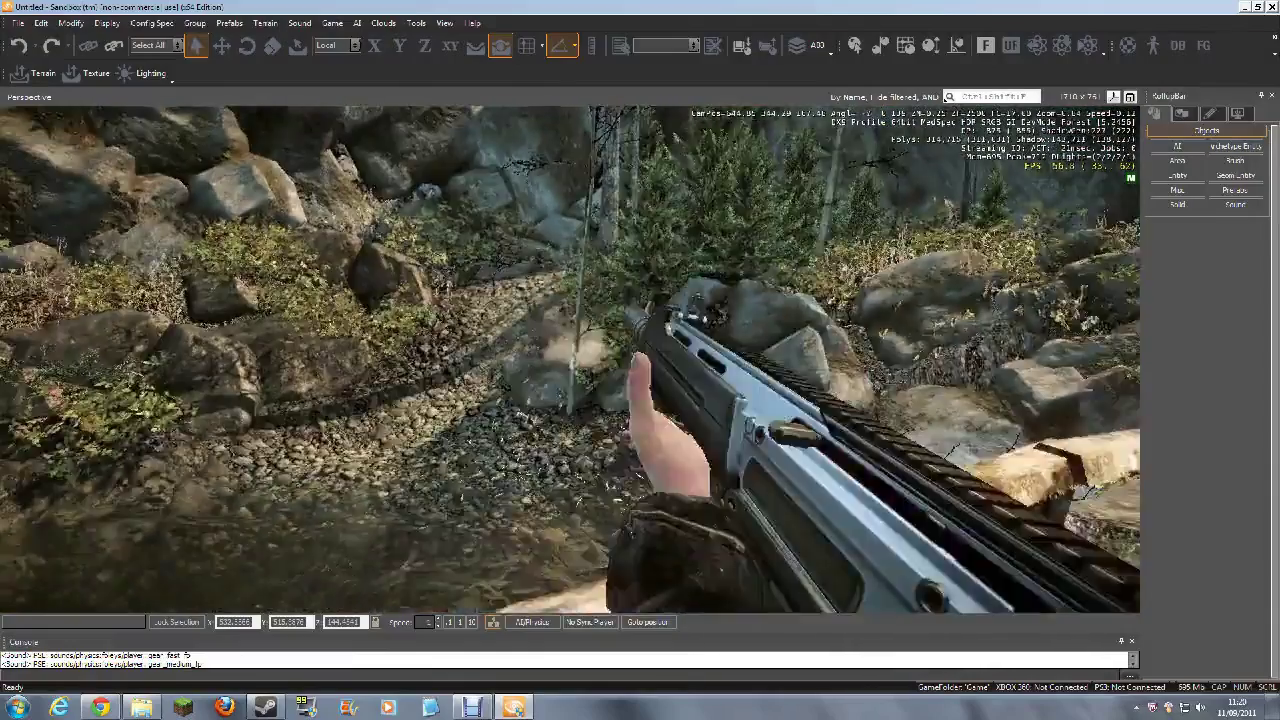
{"action": "key", "text": "Escape"}
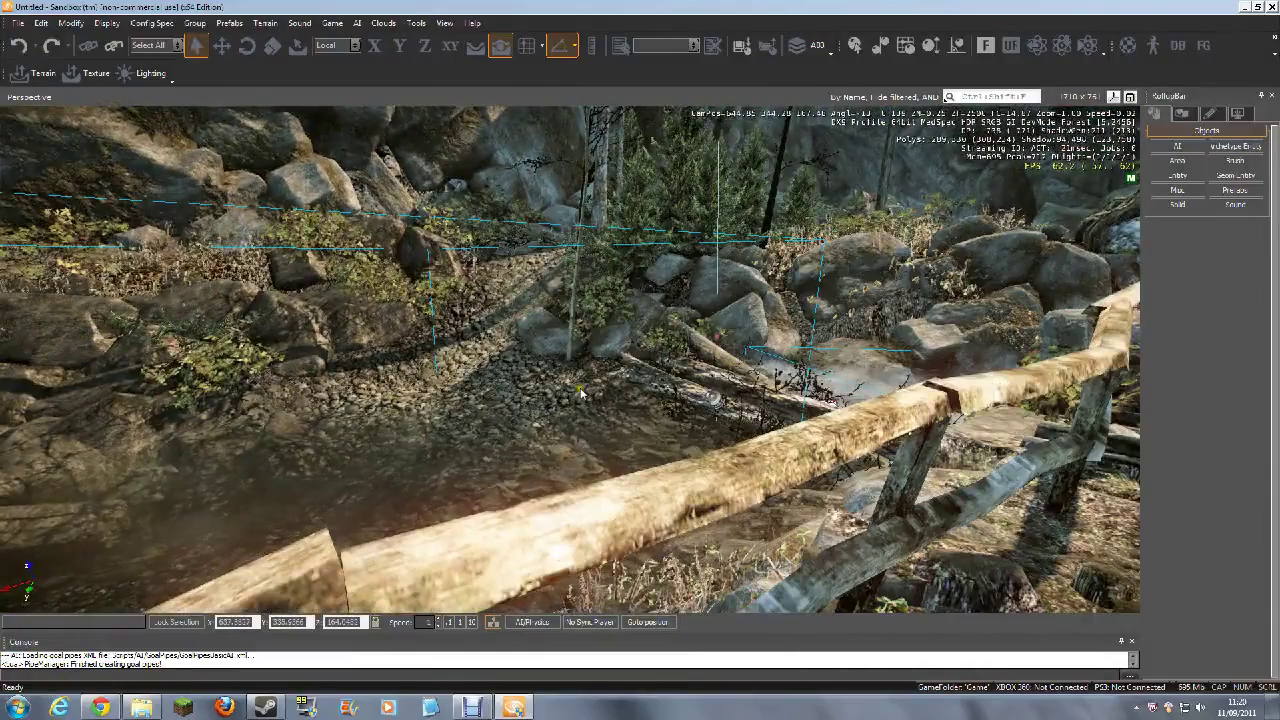
Select the pier's area shape in the water by the lighthouse, examine its shape parameters and sound obstruction settings, and deselect it
{"action": "mouse_move", "coordinate": [580, 390]}
{"action": "right_mouse_down"}
{"action": "mouse_move", "coordinate": [663, 371]}
{"action": "mouse_move", "coordinate": [580, 393]}
{"action": "right_mouse_up"}
{"action": "key", "text": "w"}
{"action": "key", "text": "w"}
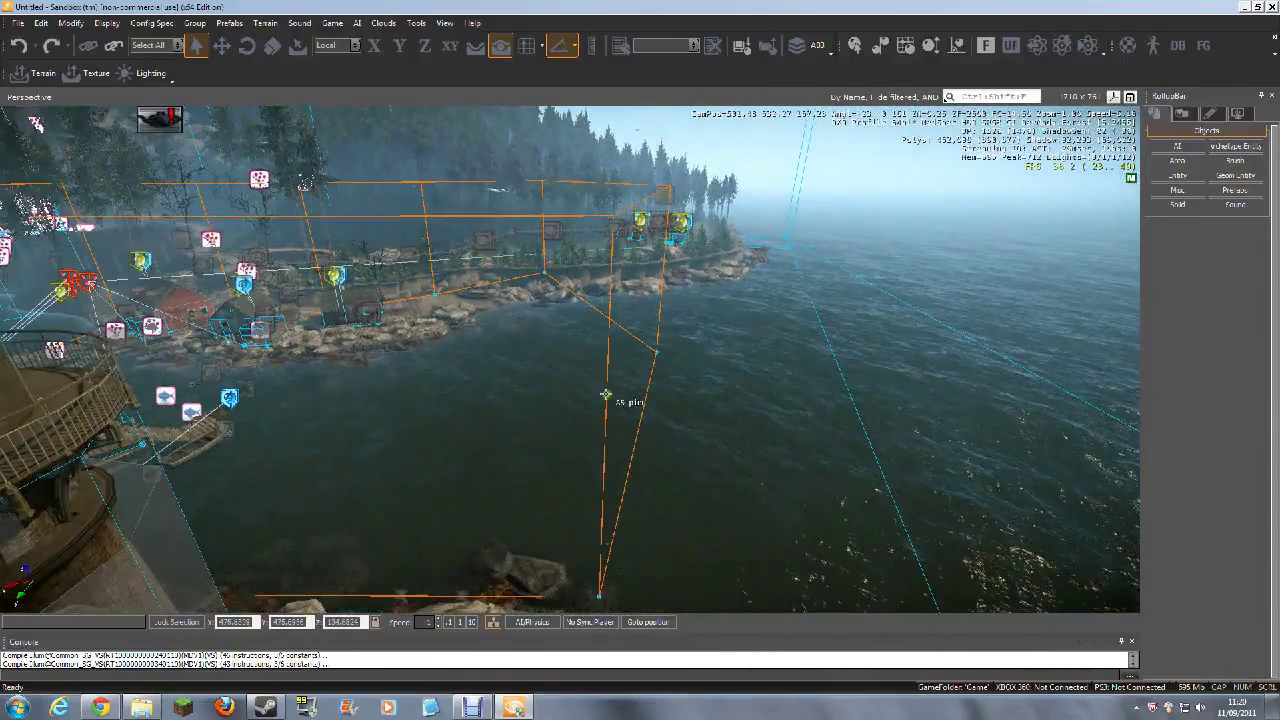
{"action": "key", "text": "w"}
{"action": "right_click_drag", "start_coordinate": [752, 486], "coordinate": [753, 488]}
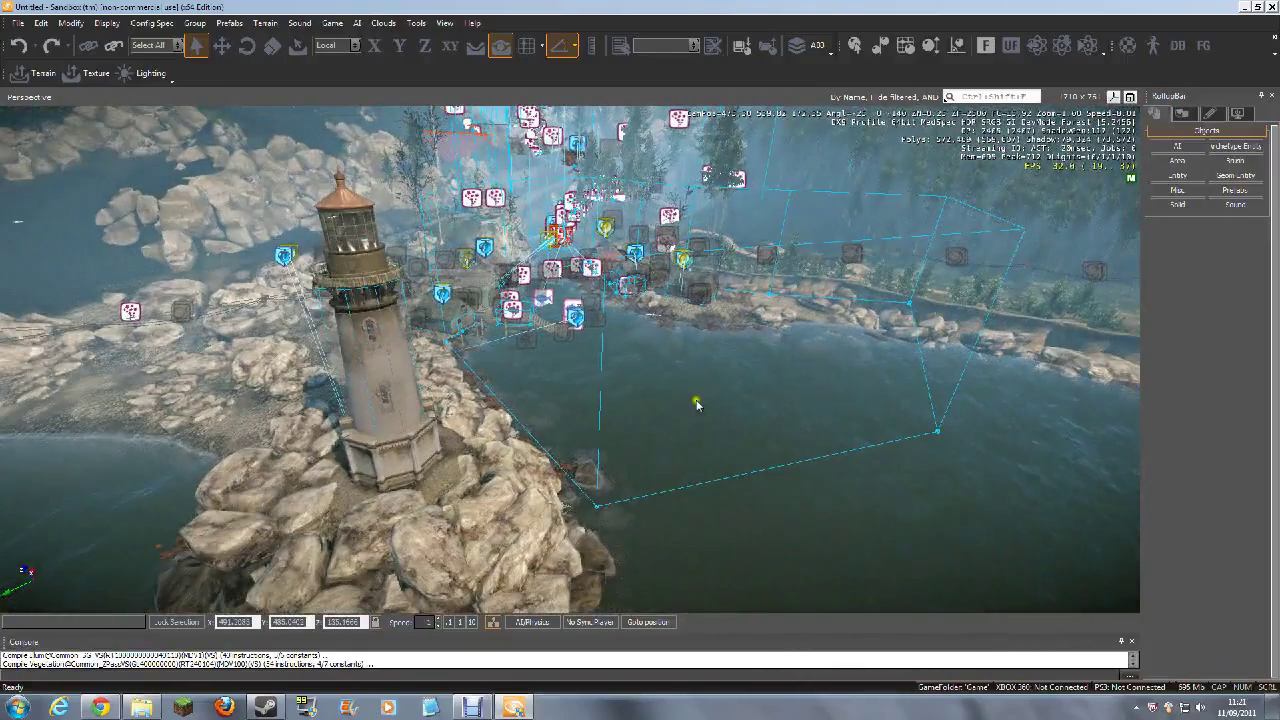
{"action": "left_click", "coordinate": [598, 317]}
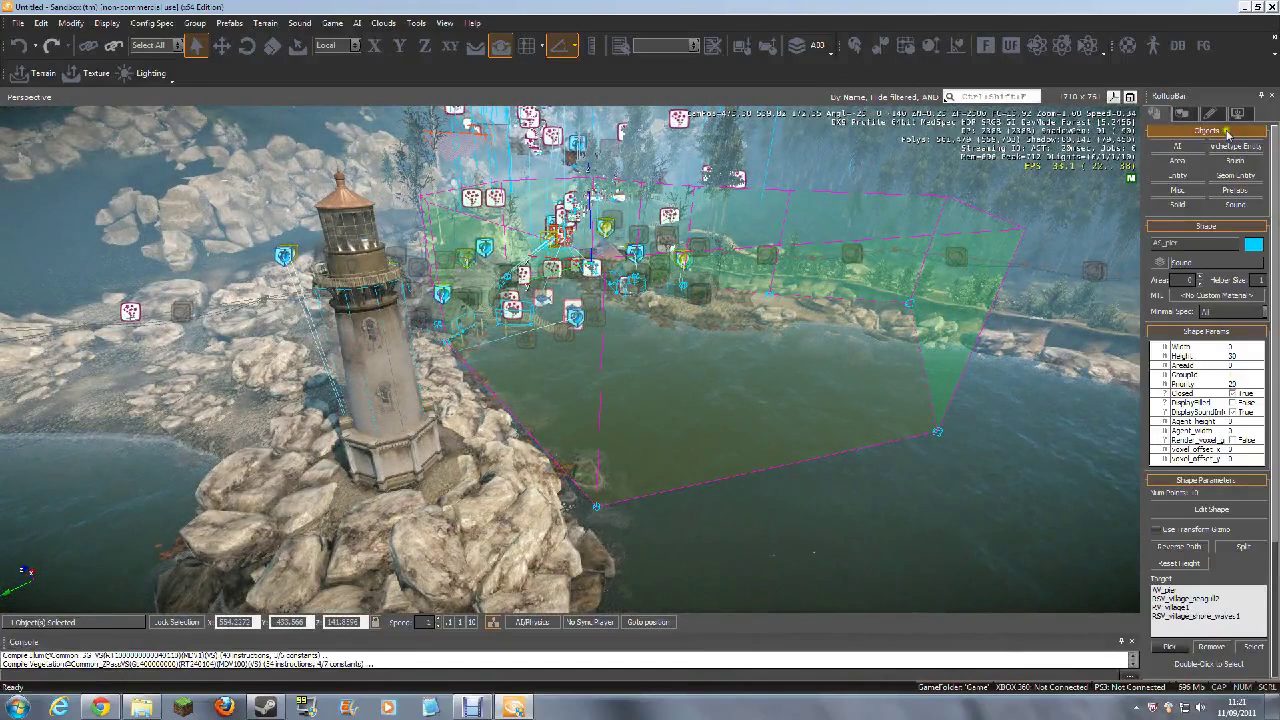
{"action": "left_click_drag", "start_coordinate": [1275, 161], "coordinate": [1259, 300]}
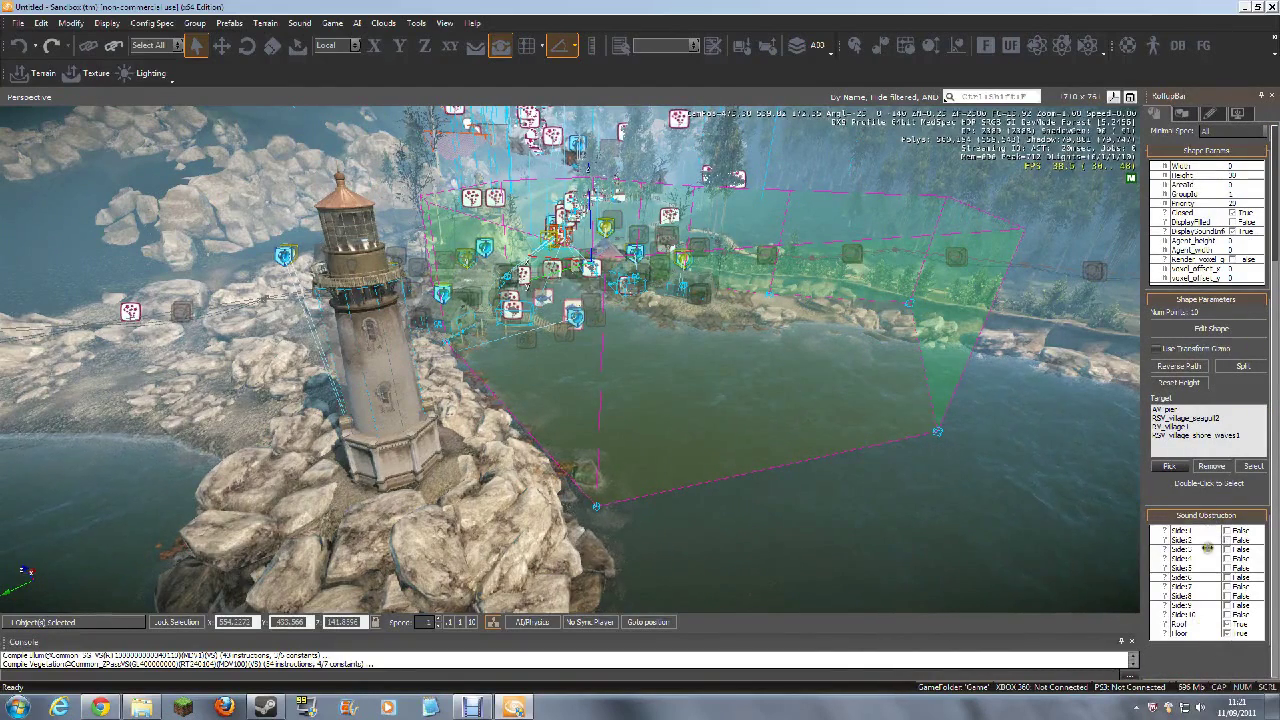
{"action": "left_click", "coordinate": [908, 538]}
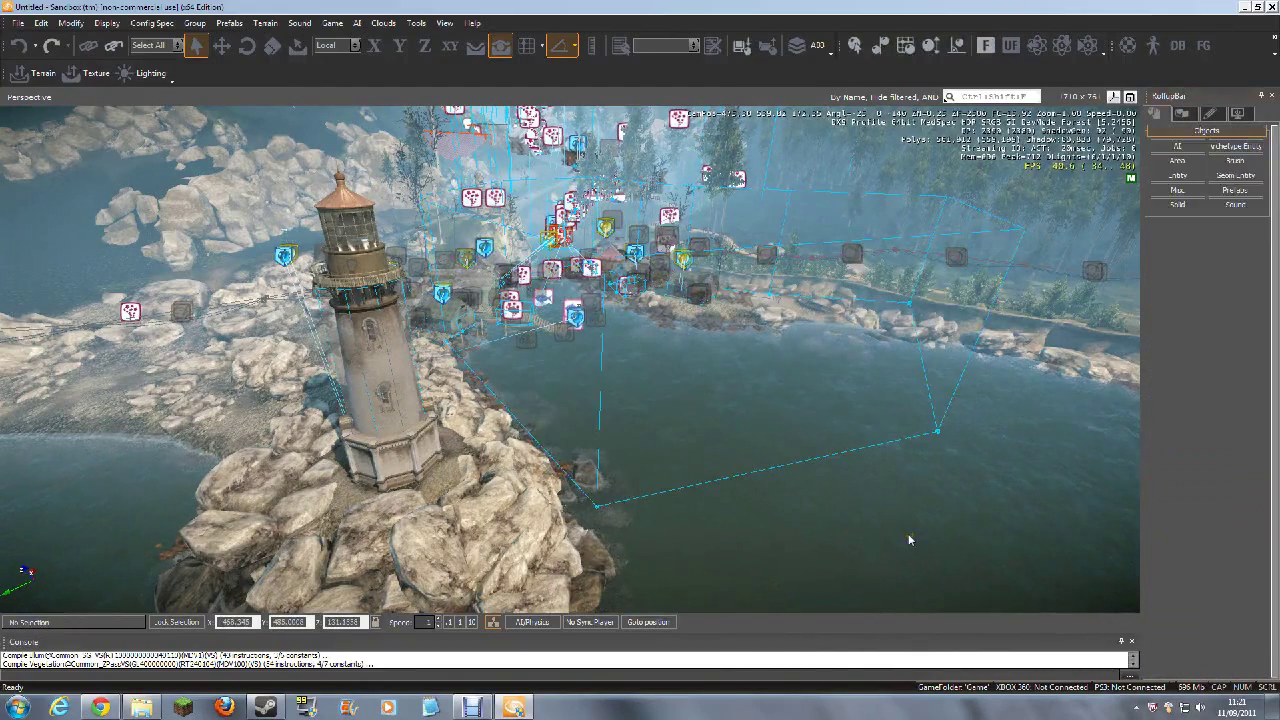
Examine the forest waterfall and the seaside village with its piers from the air
{"action": "key", "text": "a"}
{"action": "key", "text": "w"}
{"action": "right_click_drag", "start_coordinate": [908, 538], "coordinate": [908, 537]}
{"action": "key", "text": "w"}
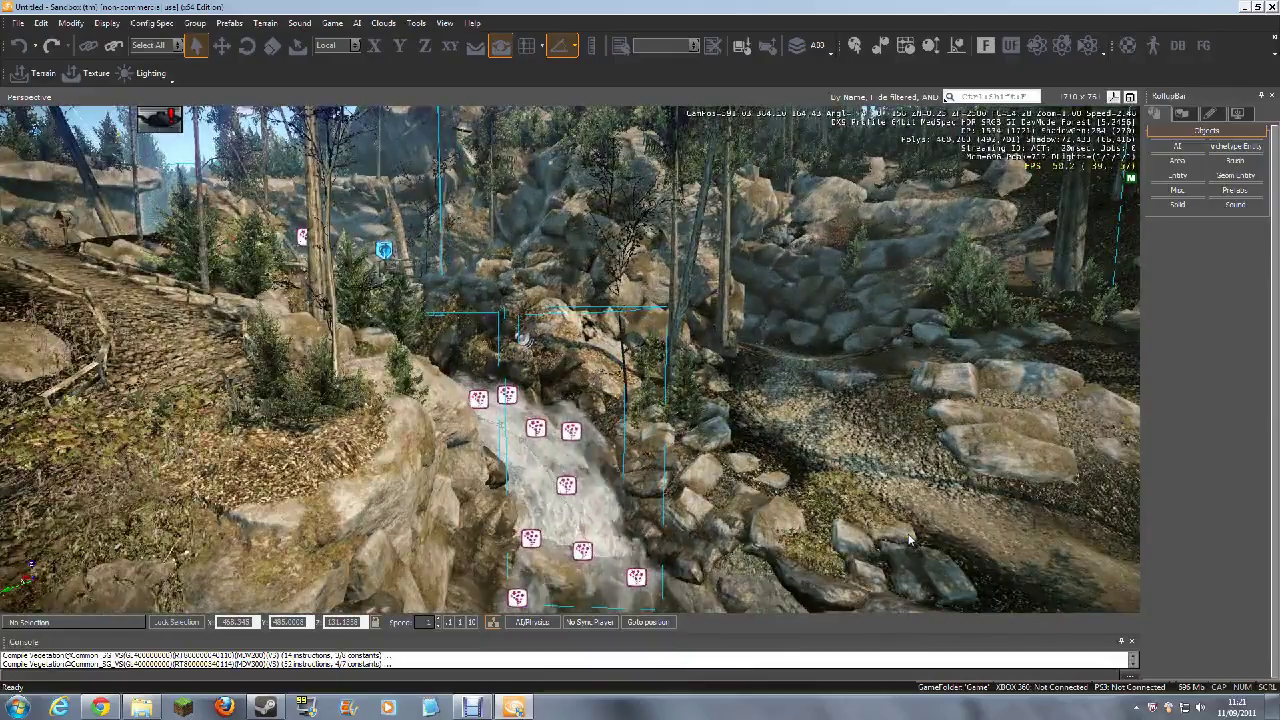
{"action": "right_click_drag", "start_coordinate": [908, 538], "coordinate": [908, 538]}
{"action": "key", "text": "s"}
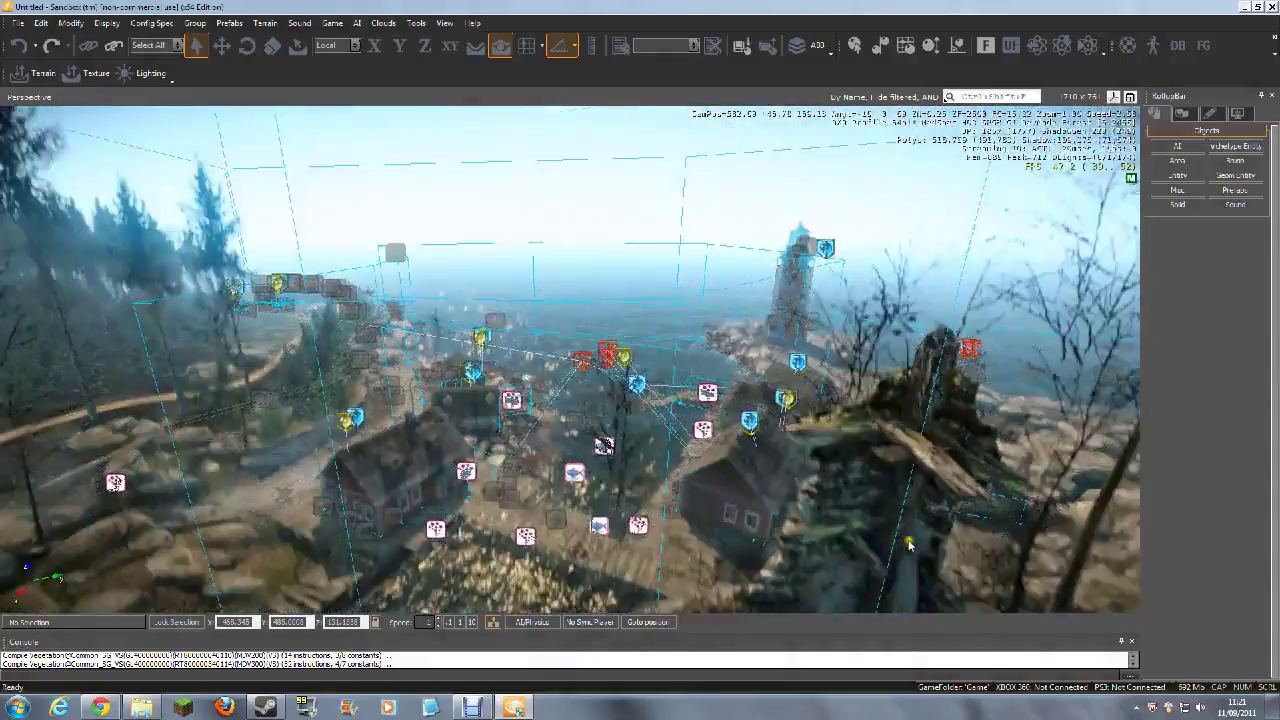
{"action": "key", "text": "w"}
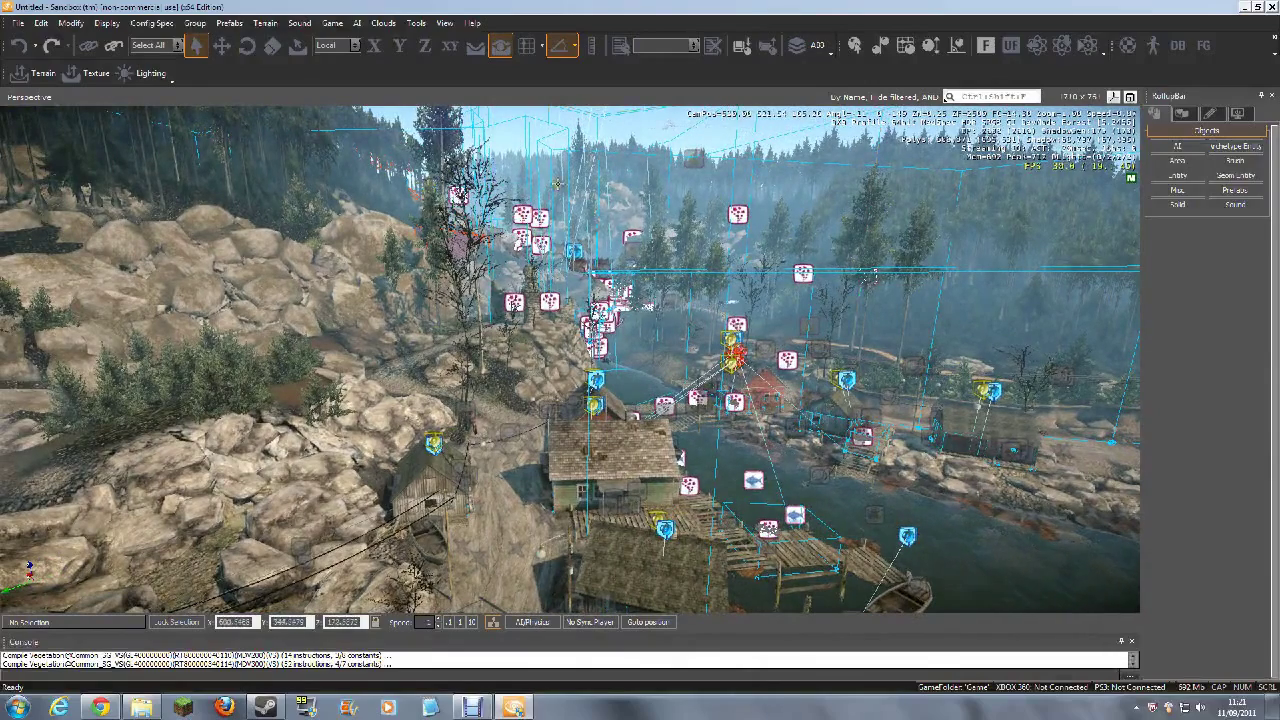
Try to create a new level with a 256x256 heightmap resolution and no level name
{"action": "left_click", "coordinate": [18, 23]}
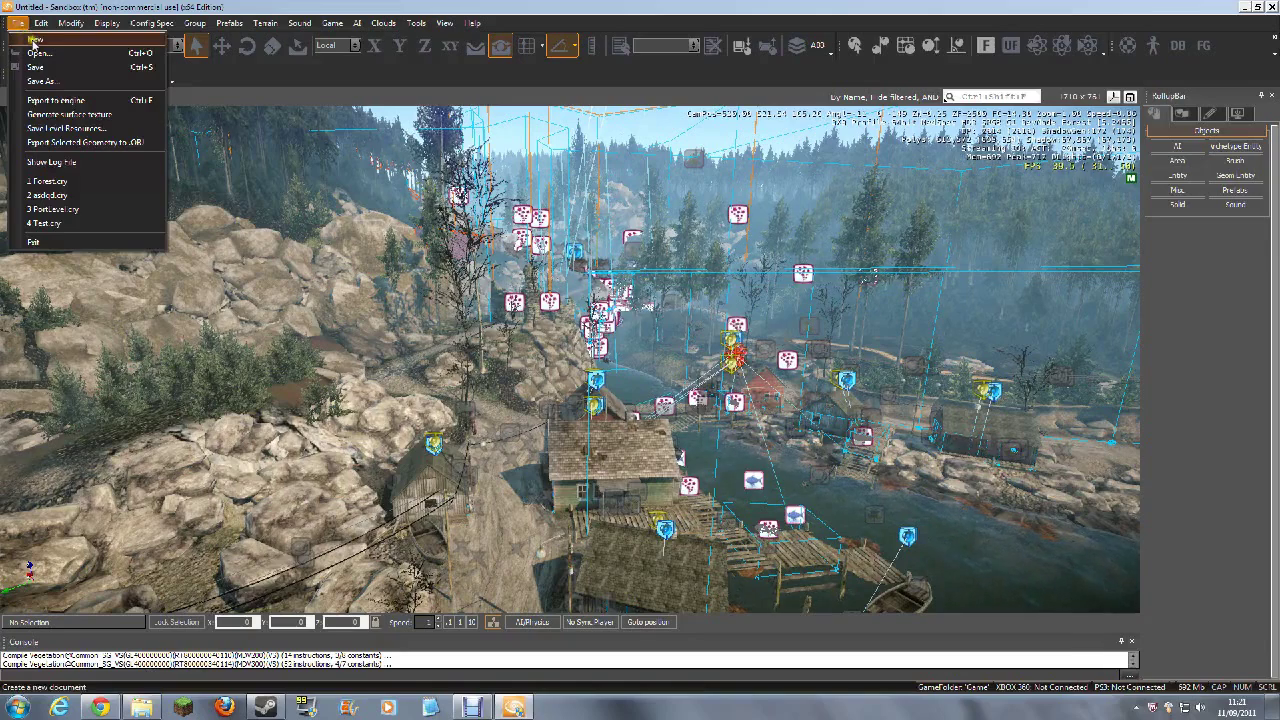
{"action": "left_click", "coordinate": [33, 39]}
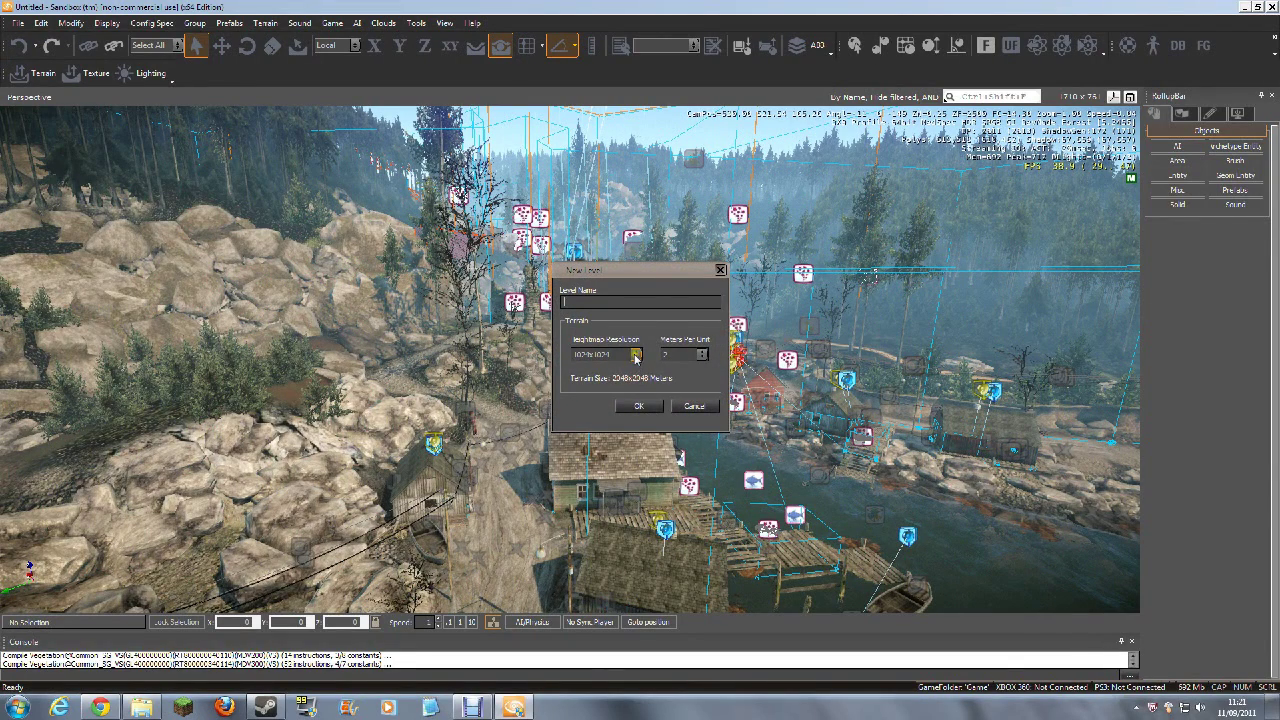
{"action": "left_click", "coordinate": [635, 356]}
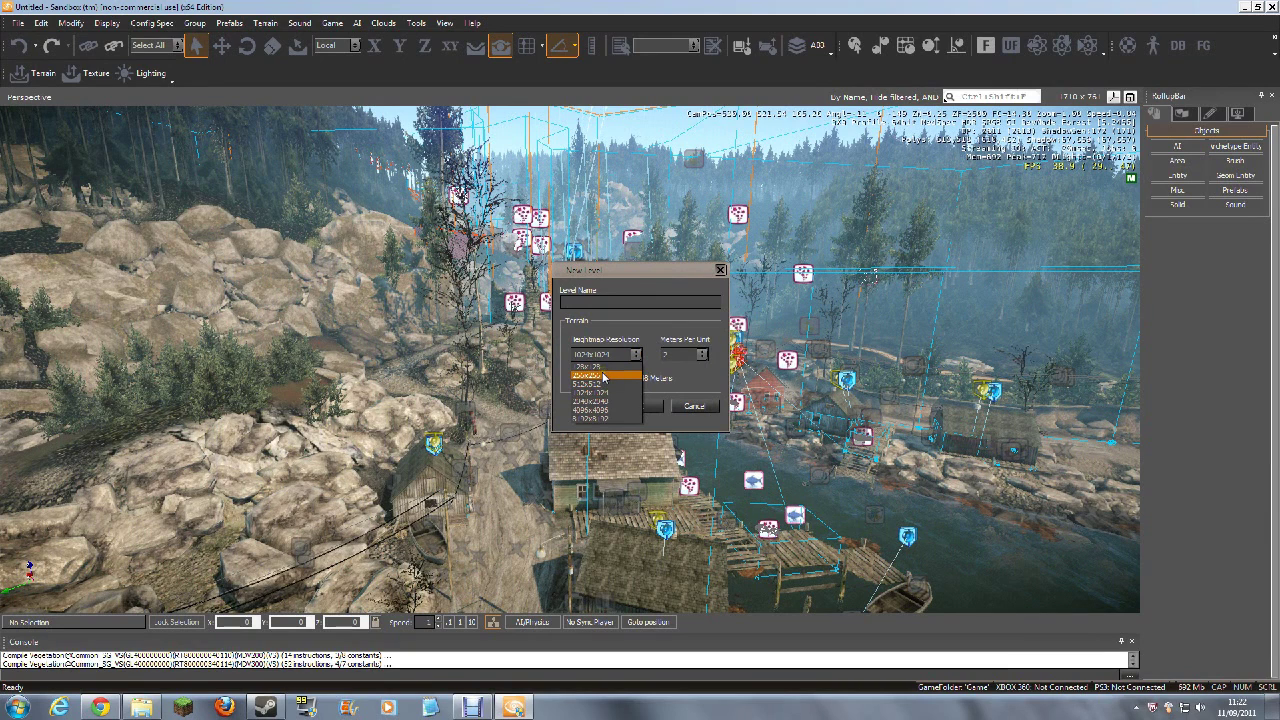
{"action": "left_click", "coordinate": [603, 376]}
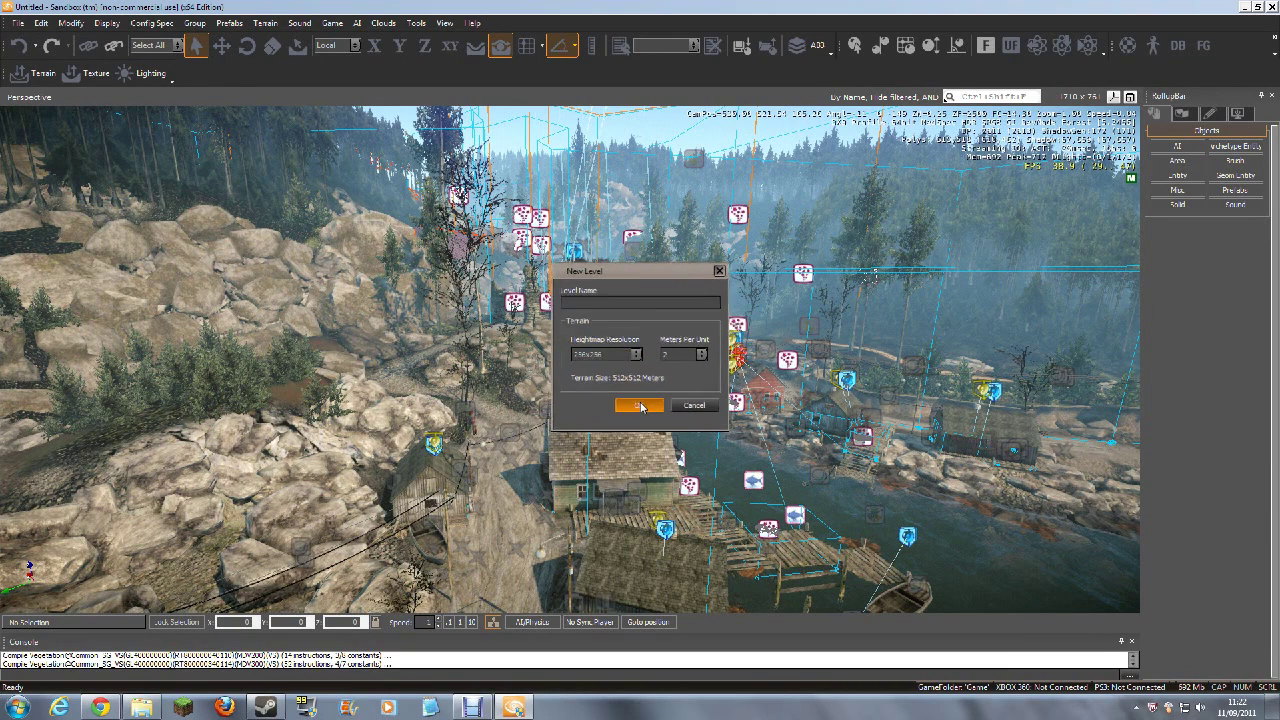
{"action": "left_click", "coordinate": [640, 406]}
{"action": "left_click", "coordinate": [741, 387]}
Create a new level named YouTubeMap with a 256x256 heightmap resolution, without saving the changes to the Forest level
{"action": "left_click", "coordinate": [18, 22]}
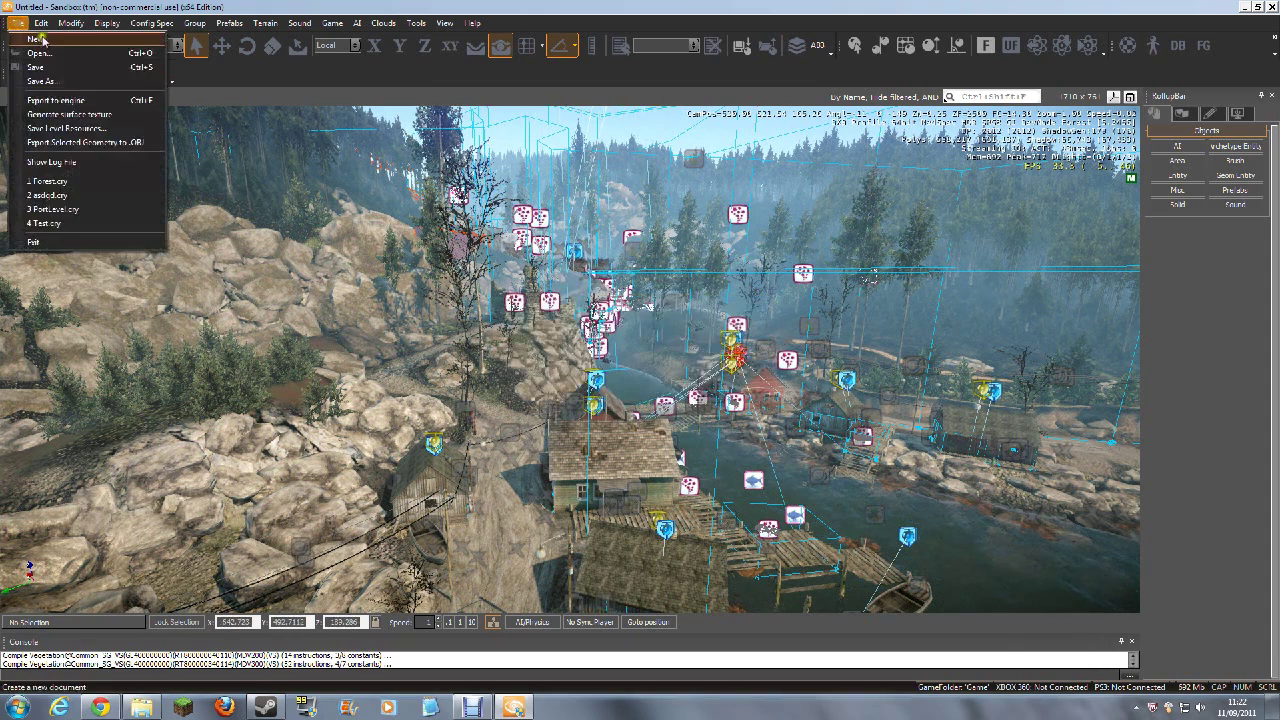
{"action": "left_click", "coordinate": [45, 41]}
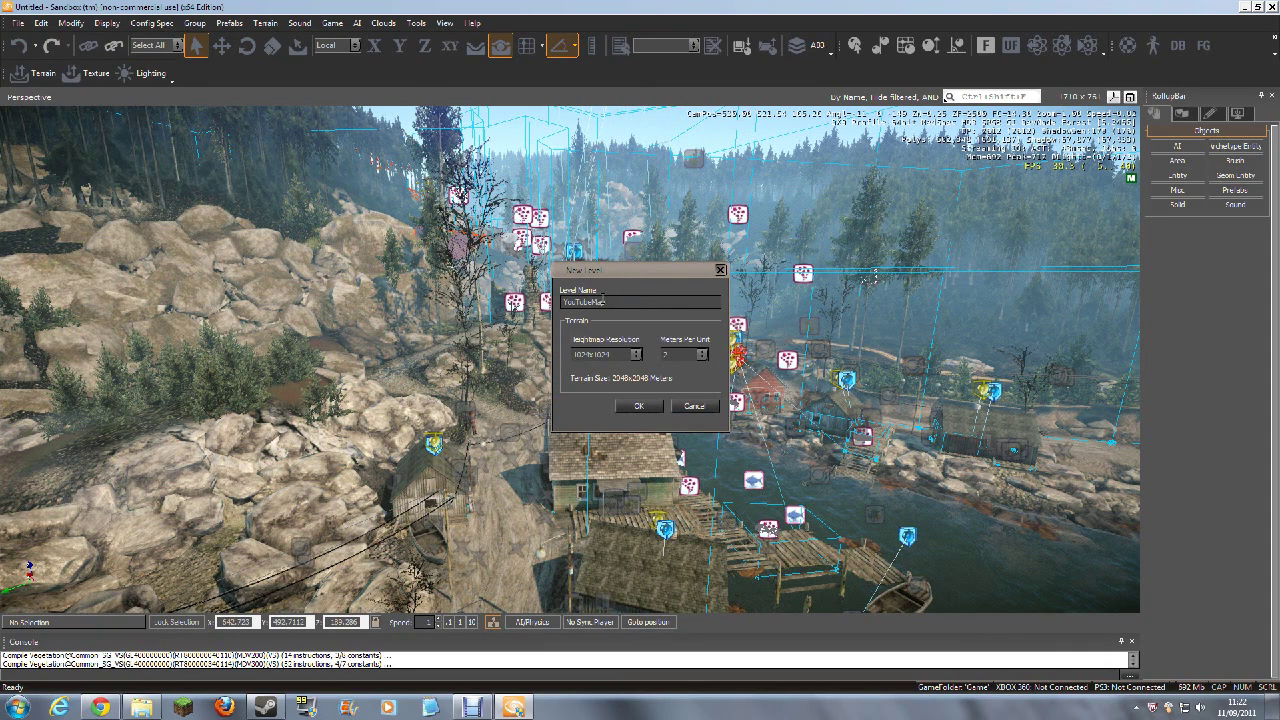
{"action": "left_click", "coordinate": [605, 354]}
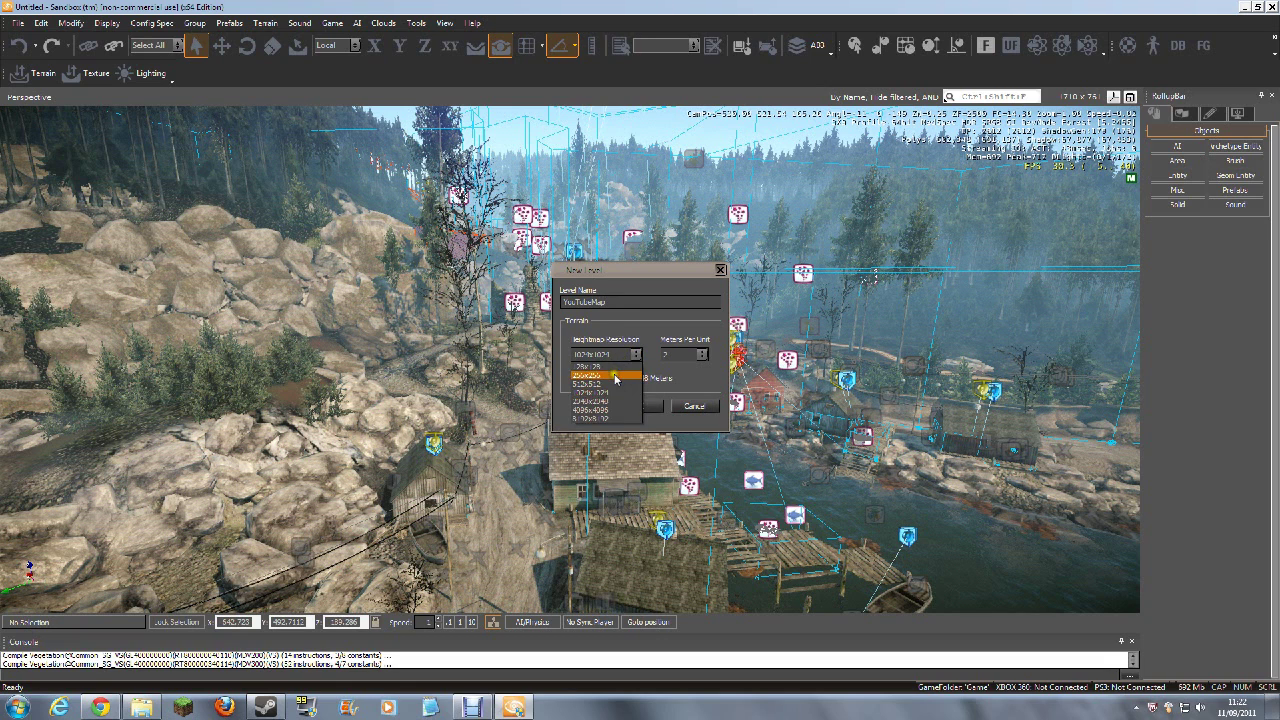
{"action": "left_click", "coordinate": [615, 378]}
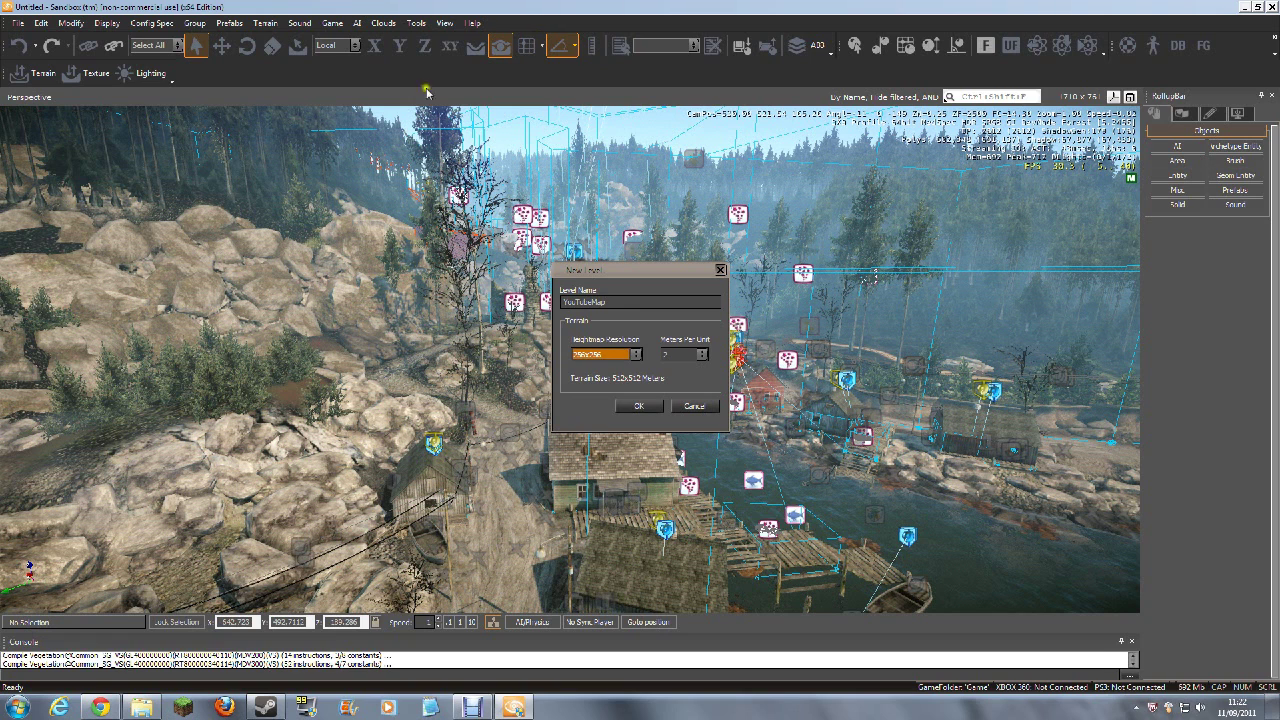
{"action": "left_click", "coordinate": [634, 406]}
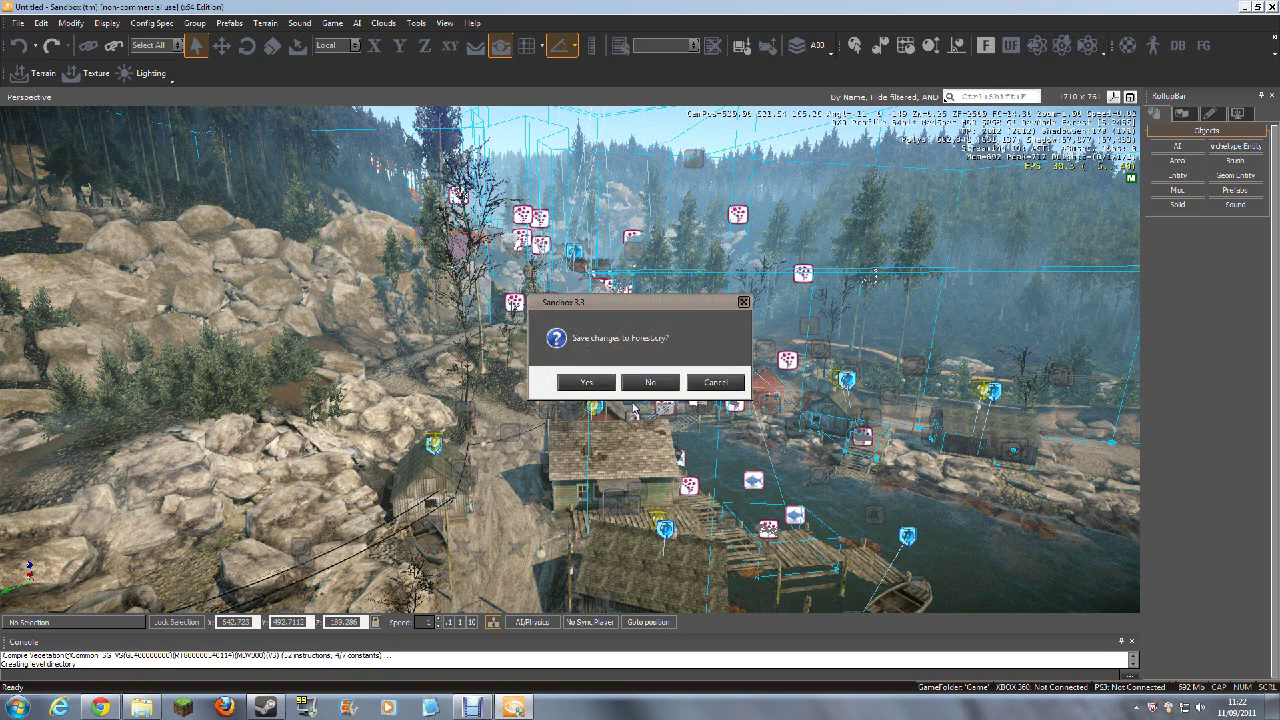
{"action": "left_click", "coordinate": [650, 382]}
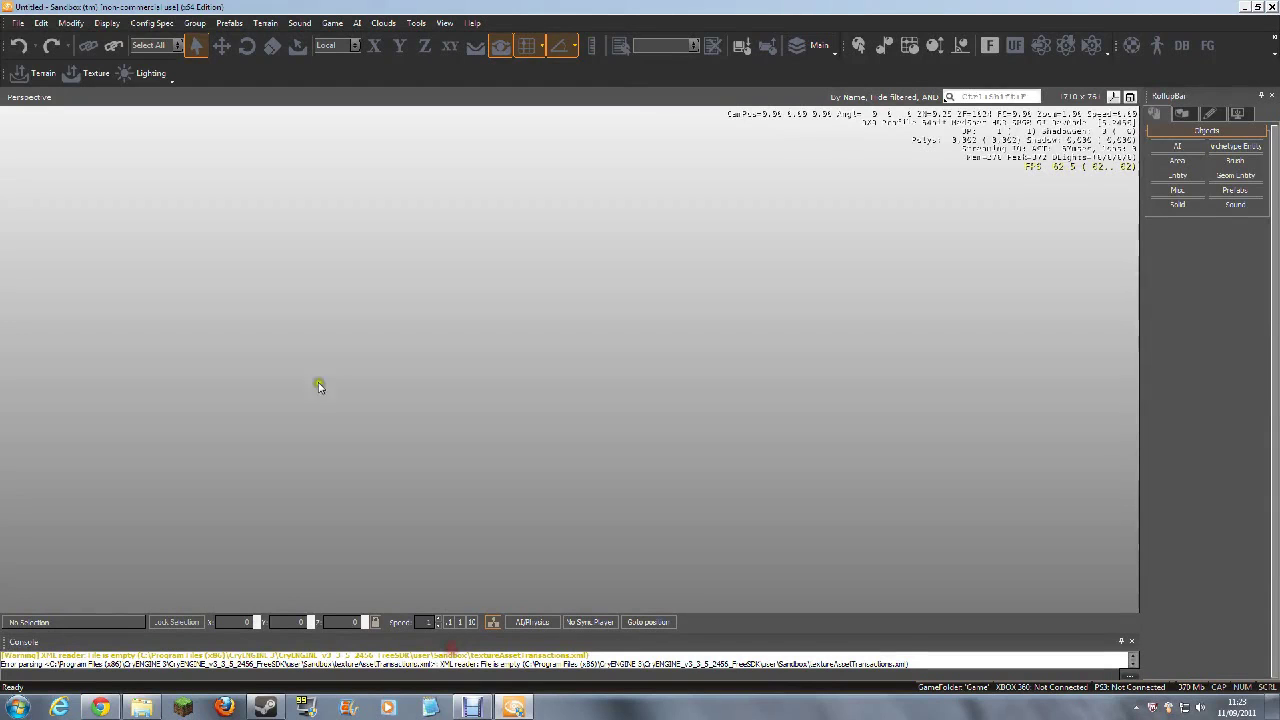
Create a new level named FirstLevelMap with a 256x256 heightmap resolution
{"action": "left_click", "coordinate": [18, 23]}
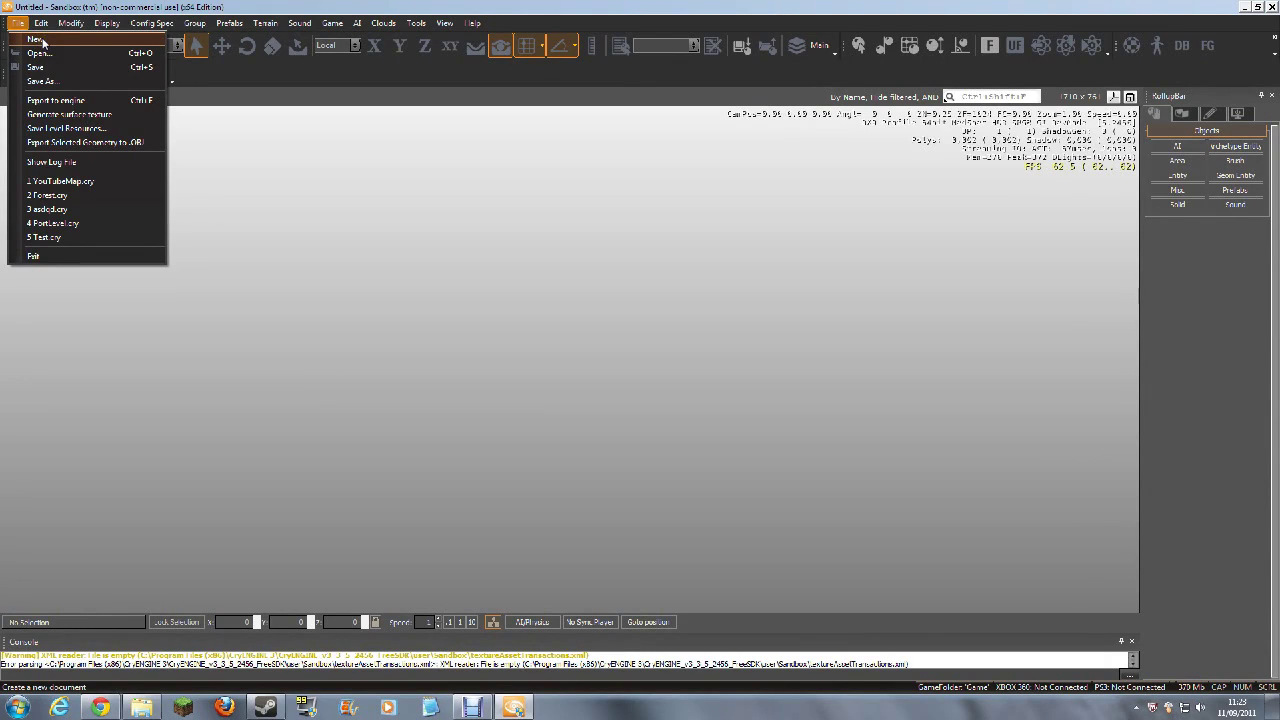
{"action": "left_click", "coordinate": [36, 39]}
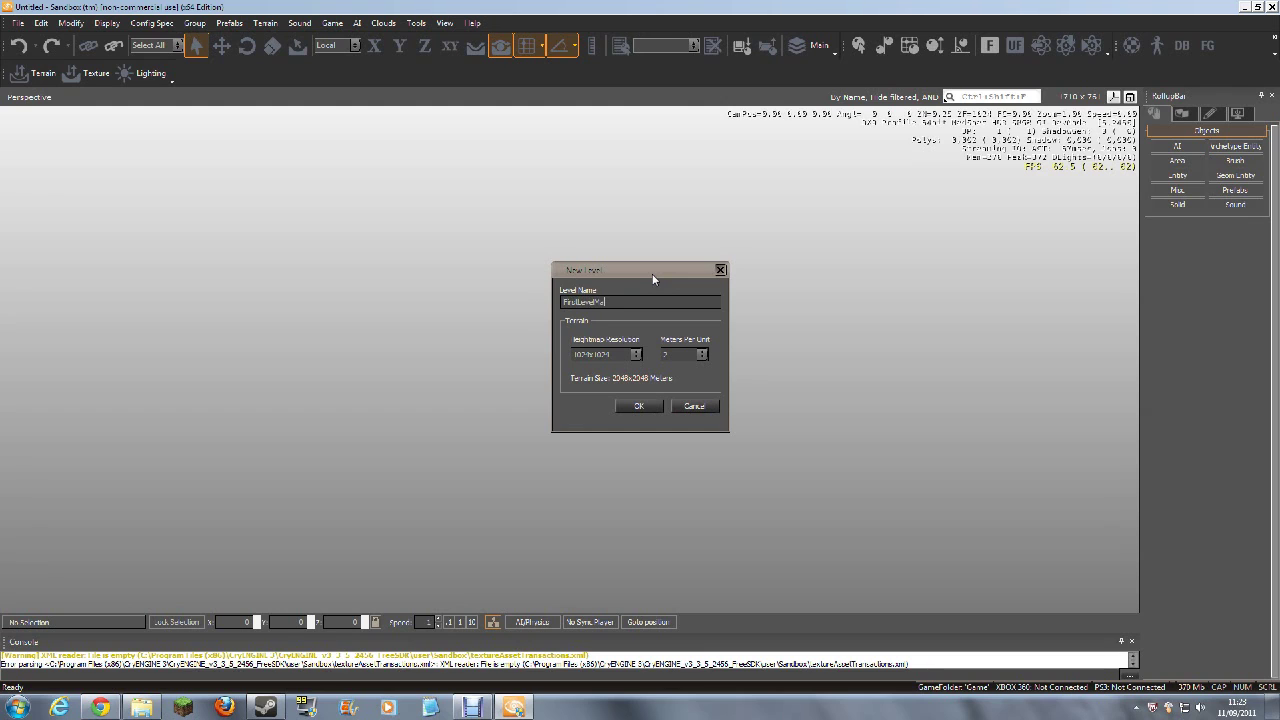
{"action": "left_click", "coordinate": [636, 354]}
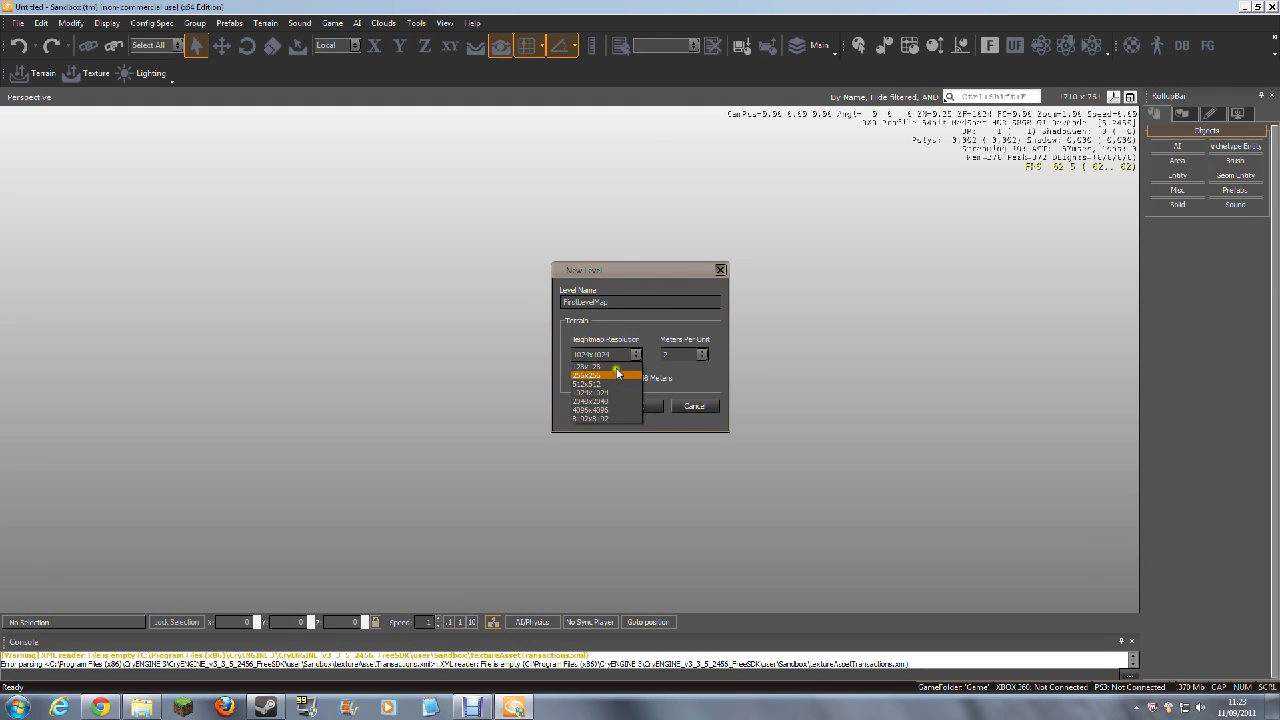
{"action": "left_click", "coordinate": [612, 375]}
{"action": "left_click", "coordinate": [640, 406]}
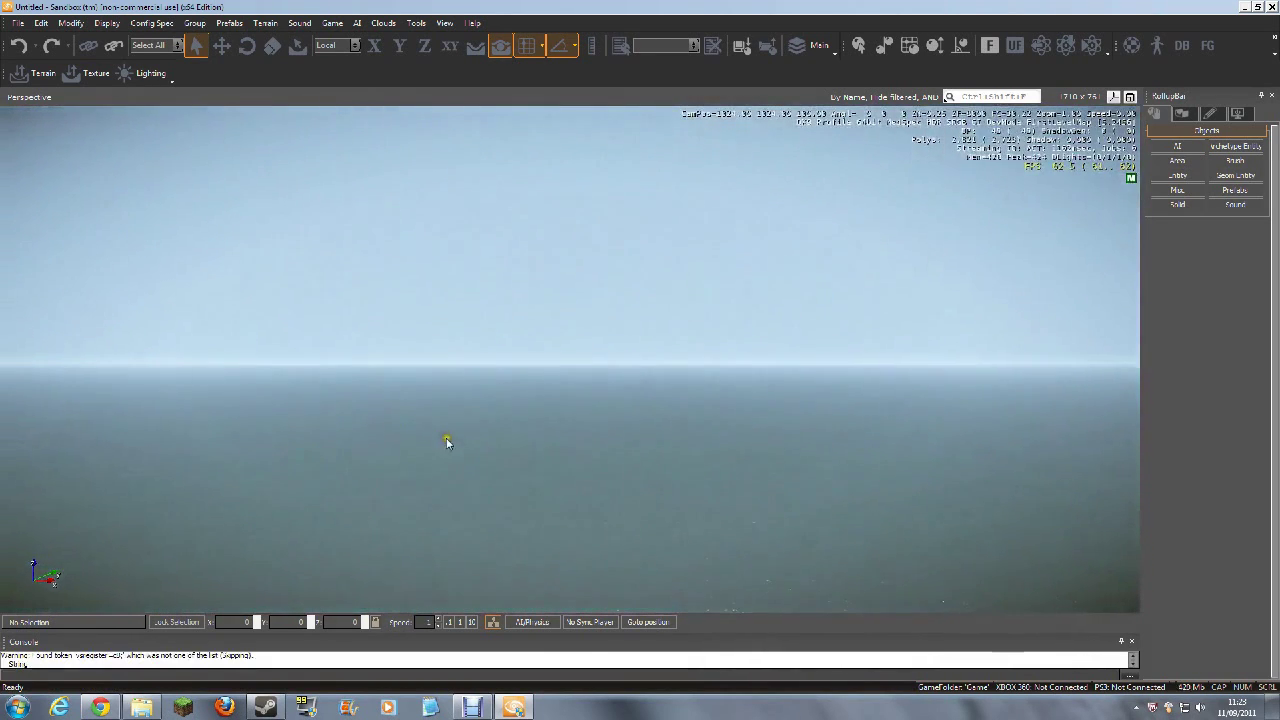
Open the Terrain Editor for the empty ocean level, enlarge the Flatten brush's outside and inside radii, and adjust its height
{"action": "right_click_drag", "start_coordinate": [450, 457], "coordinate": [450, 460]}
{"action": "key", "text": "w"}
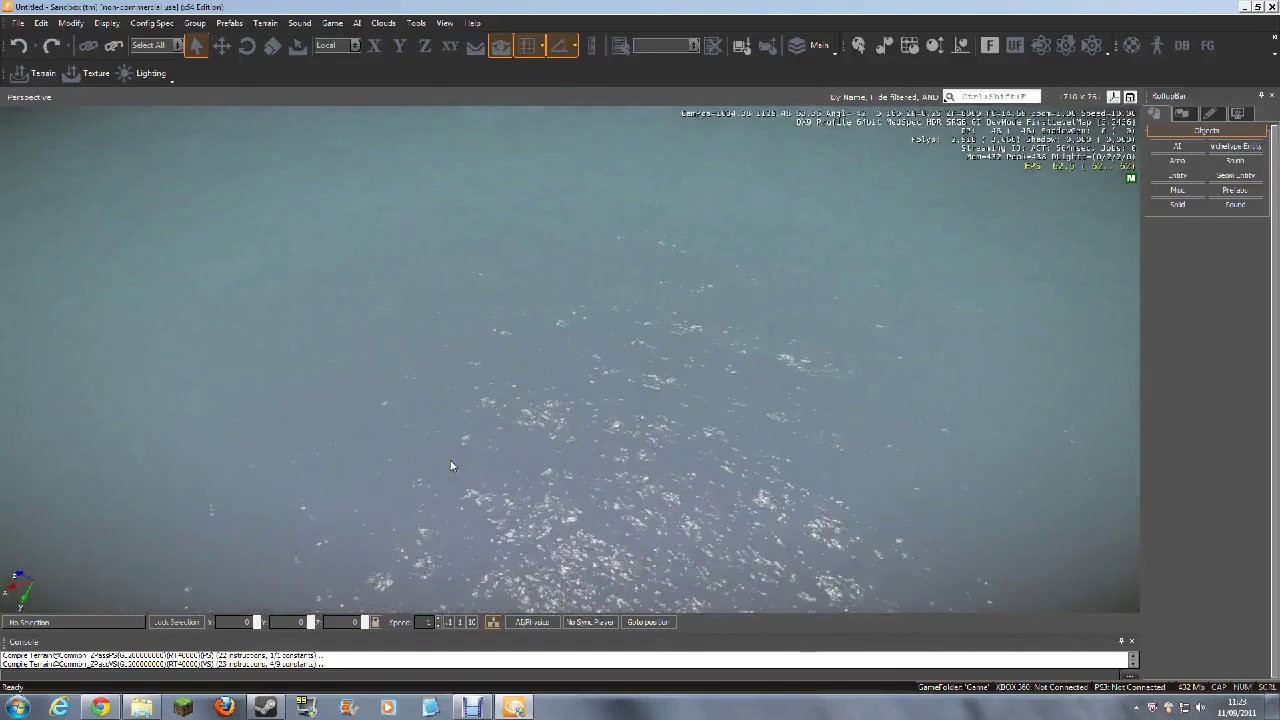
{"action": "right_click_drag", "start_coordinate": [450, 465], "coordinate": [450, 460]}
{"action": "key", "text": "w"}
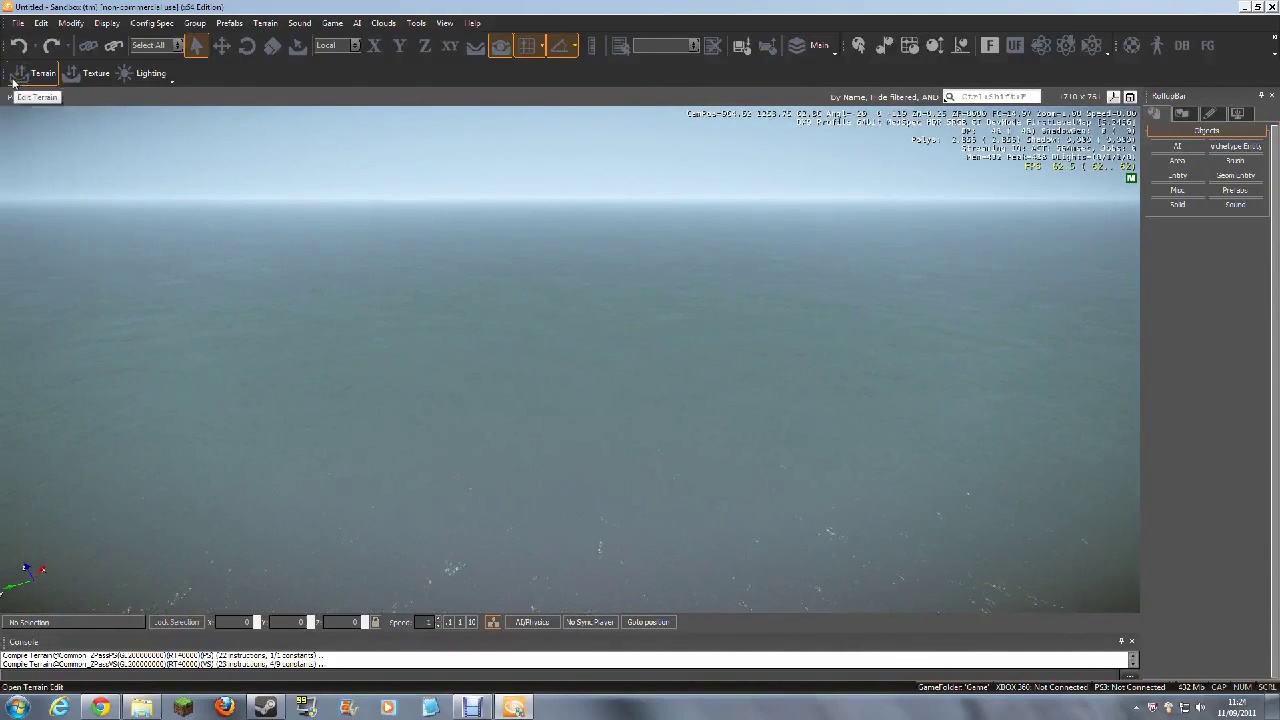
{"action": "left_click", "coordinate": [18, 76]}
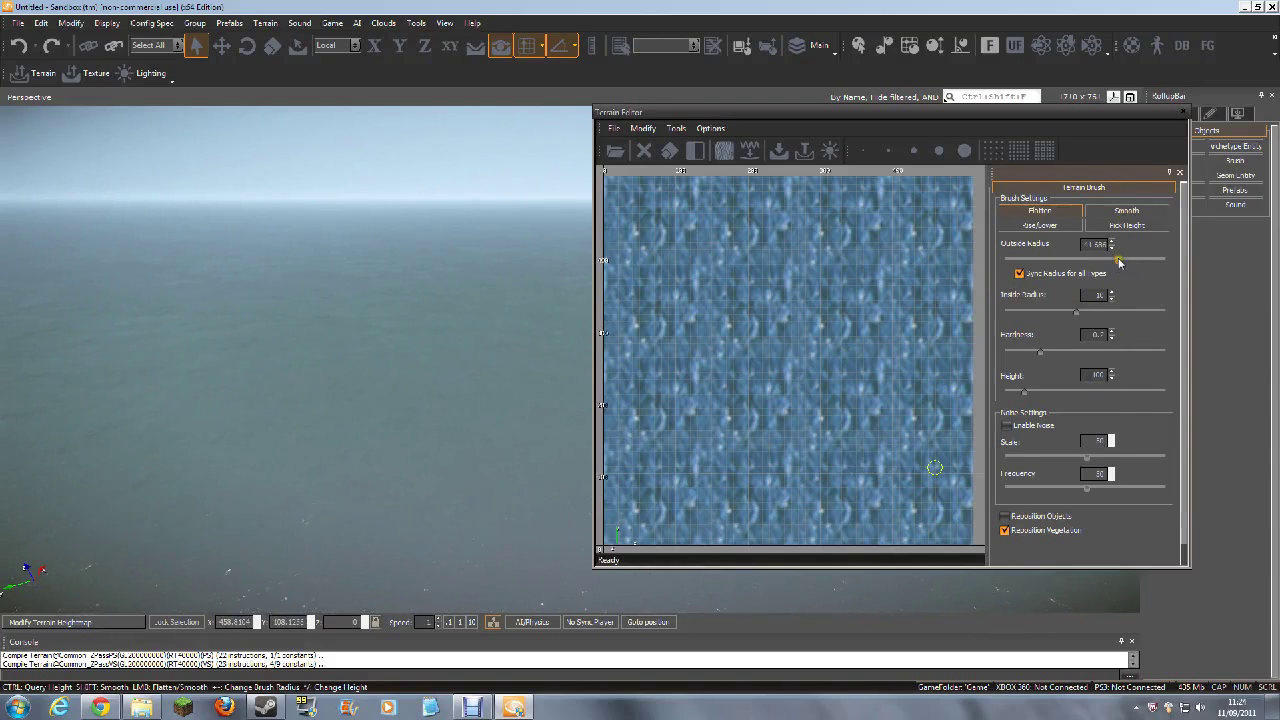
{"action": "left_click", "coordinate": [1126, 310]}
{"action": "left_click_drag", "start_coordinate": [1055, 261], "coordinate": [1062, 260]}
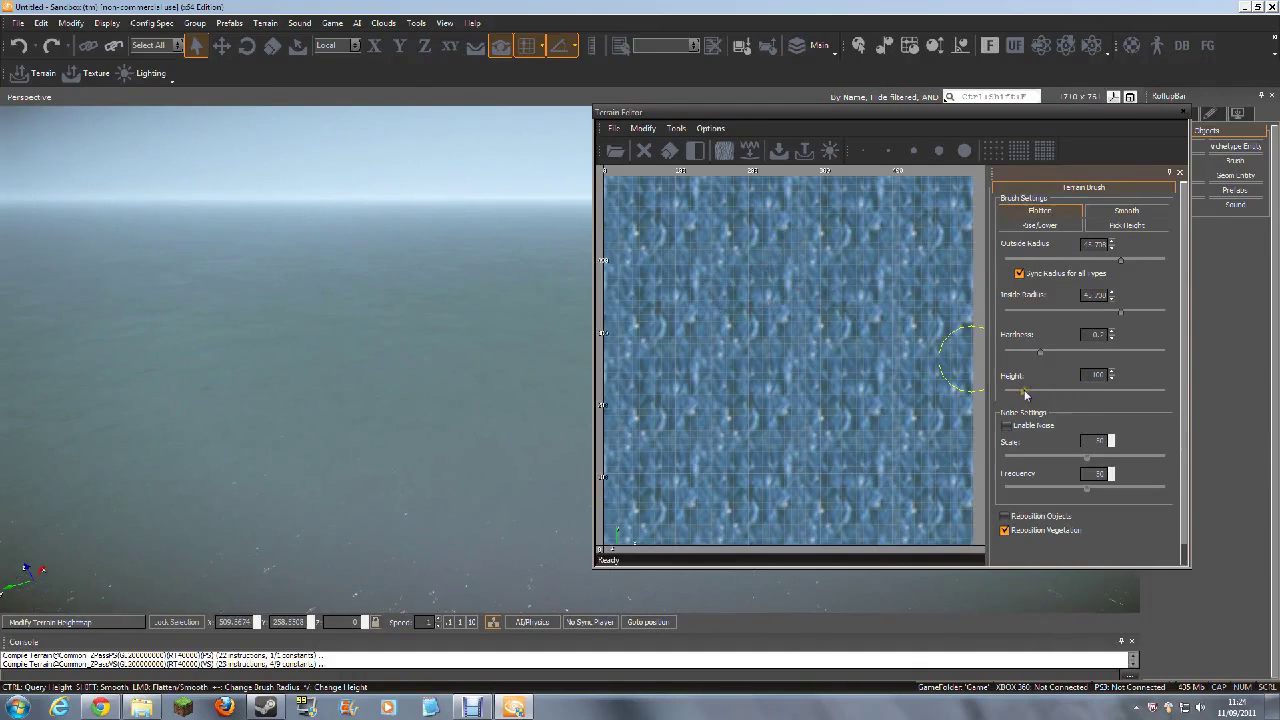
{"action": "mouse_move", "coordinate": [1040, 397]}
{"action": "left_mouse_down"}
{"action": "mouse_move", "coordinate": [1080, 416]}
{"action": "mouse_move", "coordinate": [988, 400]}
{"action": "left_mouse_up"}
Raise a large oval island in the middle of the ocean heightmap with the Rise/Lower brush, using an enlarged inside radius
{"action": "left_click", "coordinate": [1042, 225]}
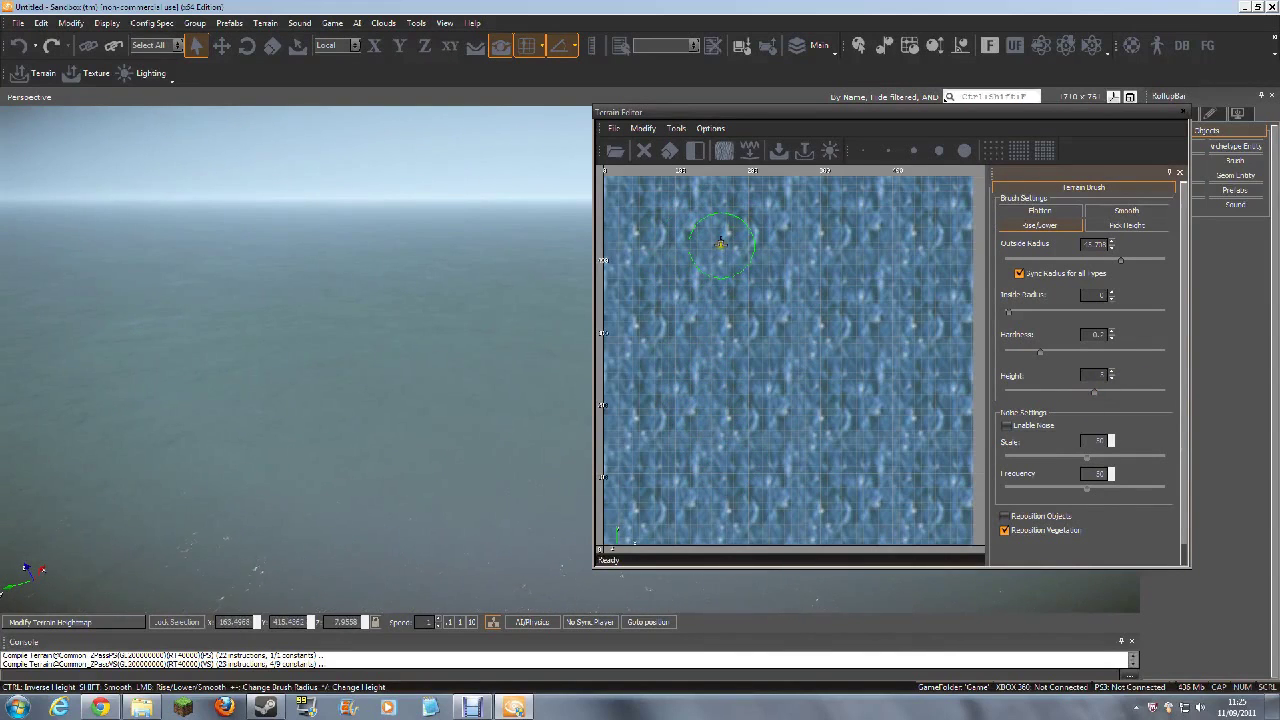
{"action": "mouse_move", "coordinate": [715, 248]}
{"action": "left_mouse_down"}
{"action": "mouse_move", "coordinate": [697, 335]}
{"action": "mouse_move", "coordinate": [715, 430]}
{"action": "mouse_move", "coordinate": [692, 300]}
{"action": "mouse_move", "coordinate": [716, 248]}
{"action": "mouse_move", "coordinate": [826, 236]}
{"action": "left_mouse_up"}
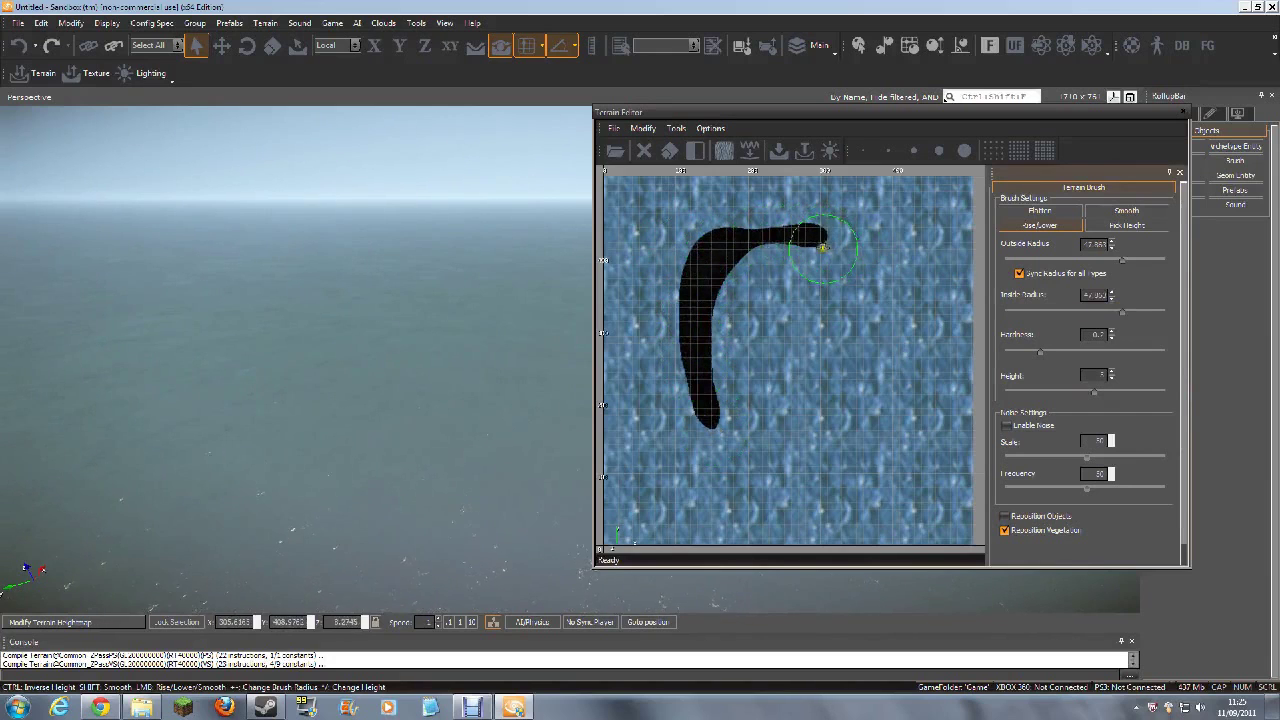
{"action": "mouse_move", "coordinate": [820, 236]}
{"action": "left_mouse_down"}
{"action": "mouse_move", "coordinate": [768, 223]}
{"action": "mouse_move", "coordinate": [706, 318]}
{"action": "mouse_move", "coordinate": [700, 386]}
{"action": "mouse_move", "coordinate": [715, 428]}
{"action": "left_mouse_up"}
{"action": "mouse_move", "coordinate": [850, 448]}
{"action": "left_mouse_down"}
{"action": "mouse_move", "coordinate": [725, 420]}
{"action": "mouse_move", "coordinate": [837, 434]}
{"action": "mouse_move", "coordinate": [860, 398]}
{"action": "mouse_move", "coordinate": [843, 279]}
{"action": "mouse_move", "coordinate": [851, 371]}
{"action": "mouse_move", "coordinate": [786, 380]}
{"action": "mouse_move", "coordinate": [770, 279]}
{"action": "mouse_move", "coordinate": [735, 318]}
{"action": "mouse_move", "coordinate": [826, 389]}
{"action": "mouse_move", "coordinate": [786, 394]}
{"action": "left_mouse_up"}
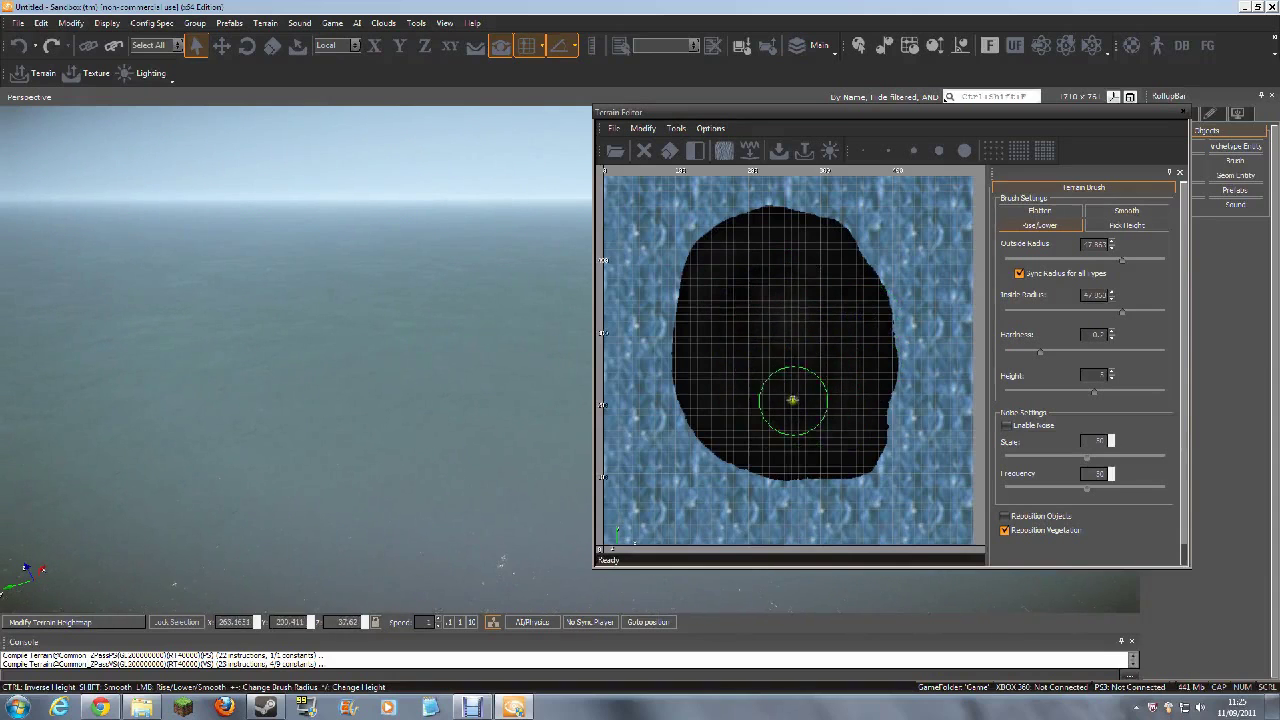
Fly around the raised island in the perspective view to examine its bumpy terrain
{"action": "right_click_drag", "start_coordinate": [400, 350], "coordinate": [400, 351]}
{"action": "key", "text": "shift+w"}
{"action": "key", "text": "shift+w"}
{"action": "key", "text": "w"}
{"action": "key", "text": "w"}
{"action": "key", "text": "w"}
{"action": "right_click_drag", "start_coordinate": [399, 349], "coordinate": [399, 350]}
{"action": "key", "text": "s"}
{"action": "key", "text": "s"}
{"action": "key", "text": "w"}
{"action": "key", "text": "w"}
{"action": "key", "text": "w"}
{"action": "key", "text": "s"}
{"action": "key", "text": "shift+w"}
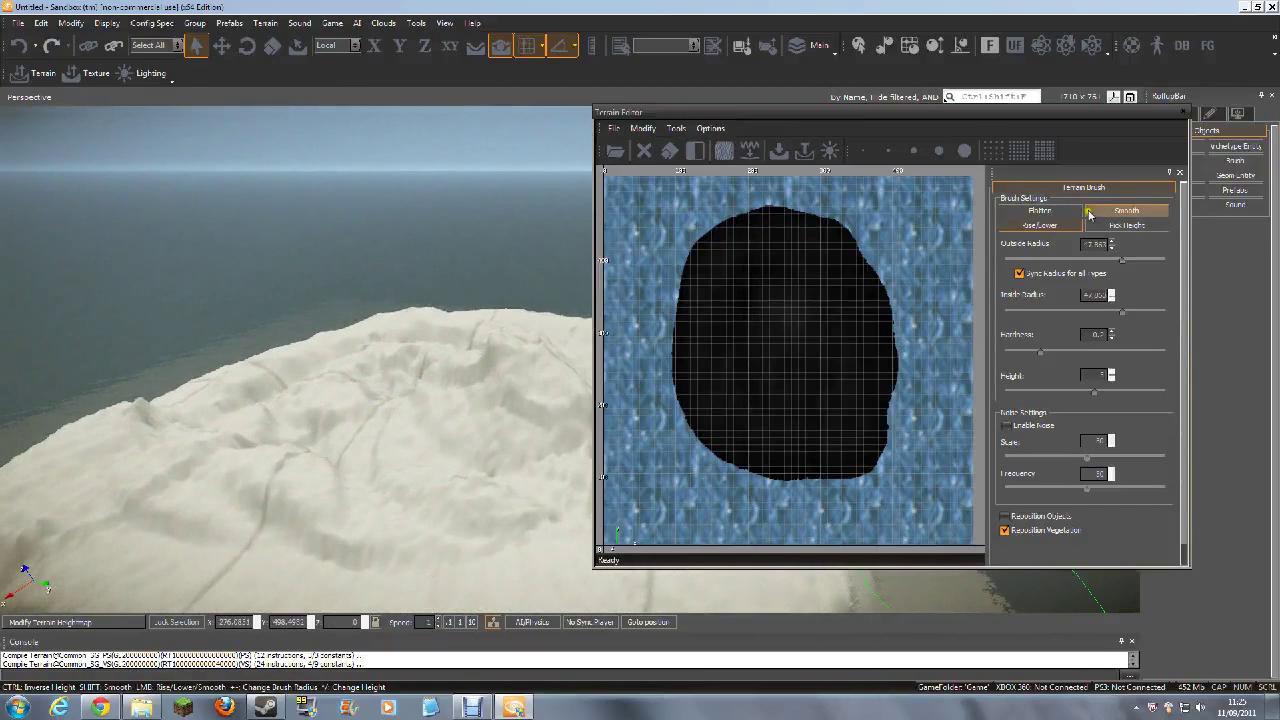
Smooth the bumpy surface of the island with the Smooth brush directly in the perspective view
{"action": "left_click", "coordinate": [1126, 211]}
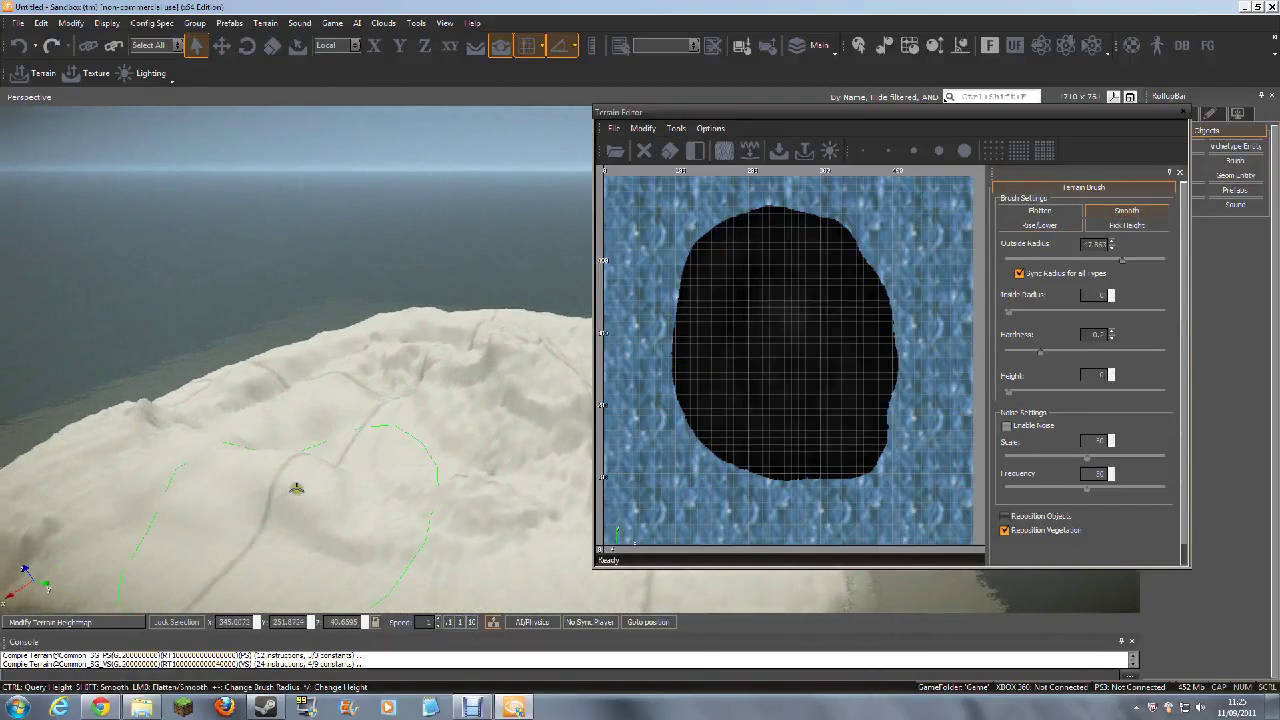
{"action": "left_click_drag", "start_coordinate": [265, 391], "coordinate": [547, 466]}
{"action": "key", "text": "s"}
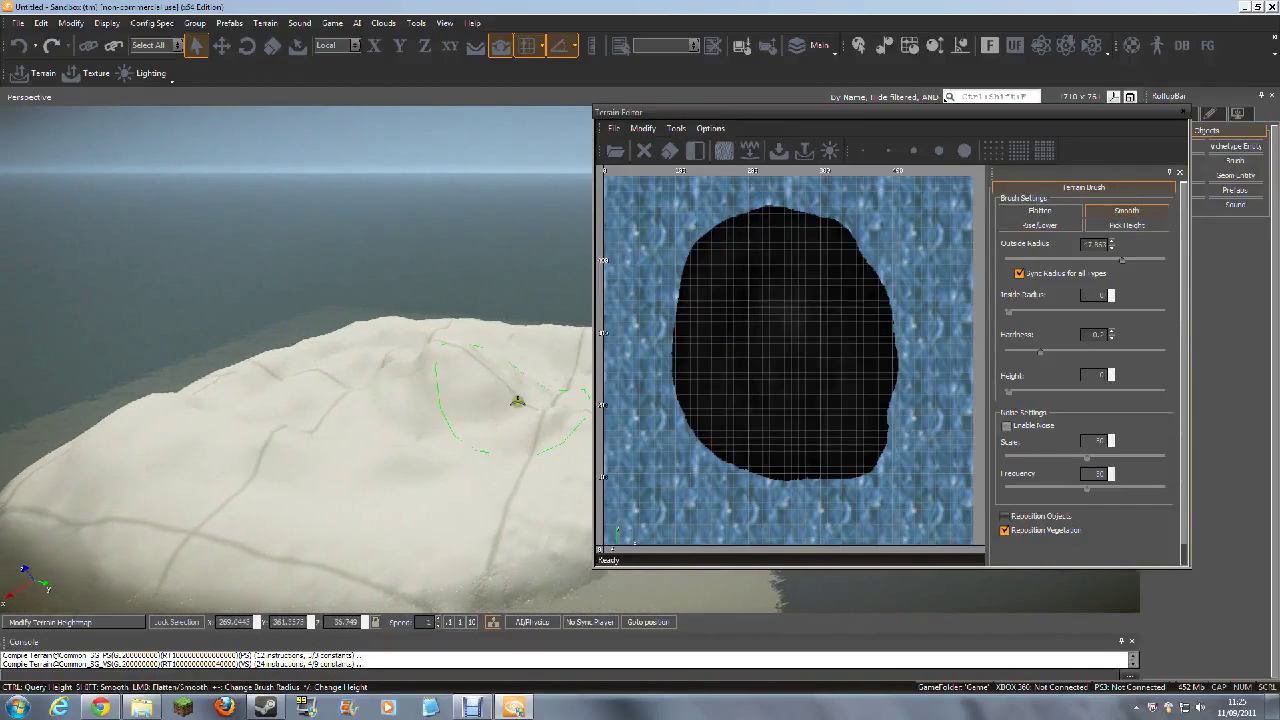
{"action": "key", "text": "w"}
{"action": "mouse_move", "coordinate": [217, 483]}
{"action": "right_mouse_down"}
{"action": "mouse_move", "coordinate": [208, 489]}
{"action": "mouse_move", "coordinate": [217, 483]}
{"action": "right_mouse_up"}
{"action": "key", "text": "w"}
{"action": "key", "text": "s"}
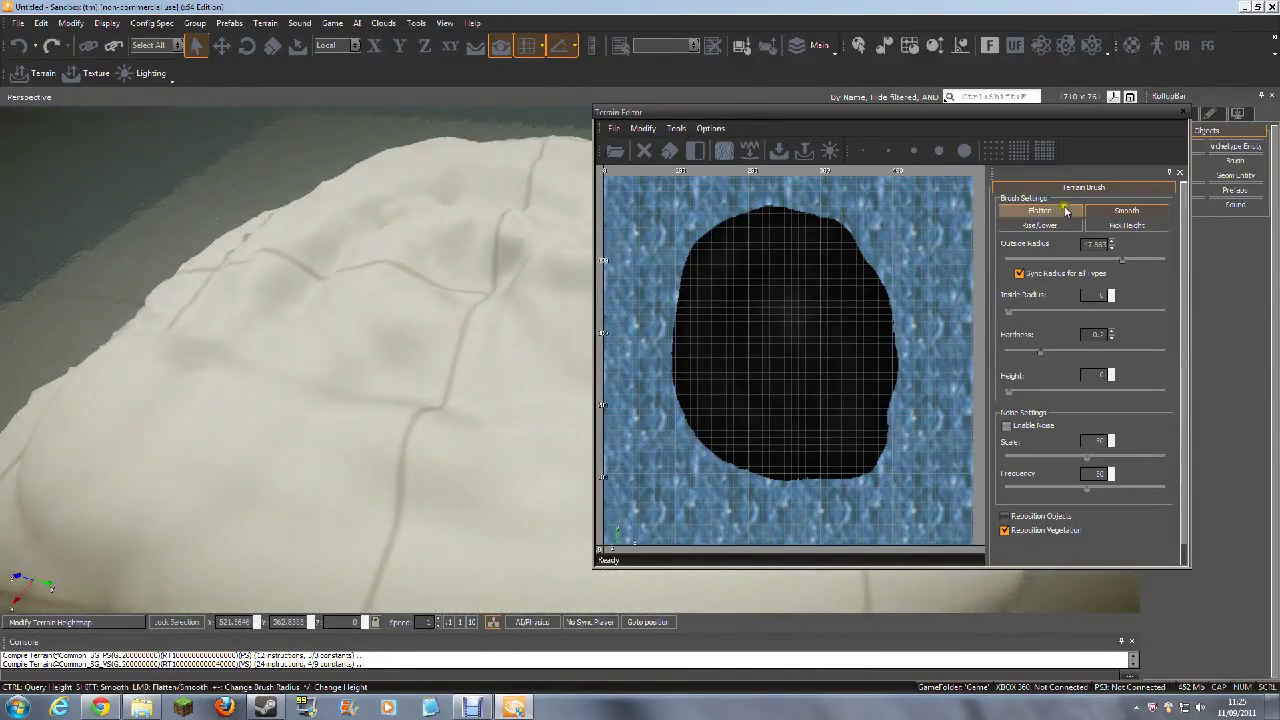
Flatten one side of the island into a broad level area with the Flatten brush, adjusting its height to 17
{"action": "left_click", "coordinate": [1064, 210]}
{"action": "left_click_drag", "start_coordinate": [297, 289], "coordinate": [314, 286]}
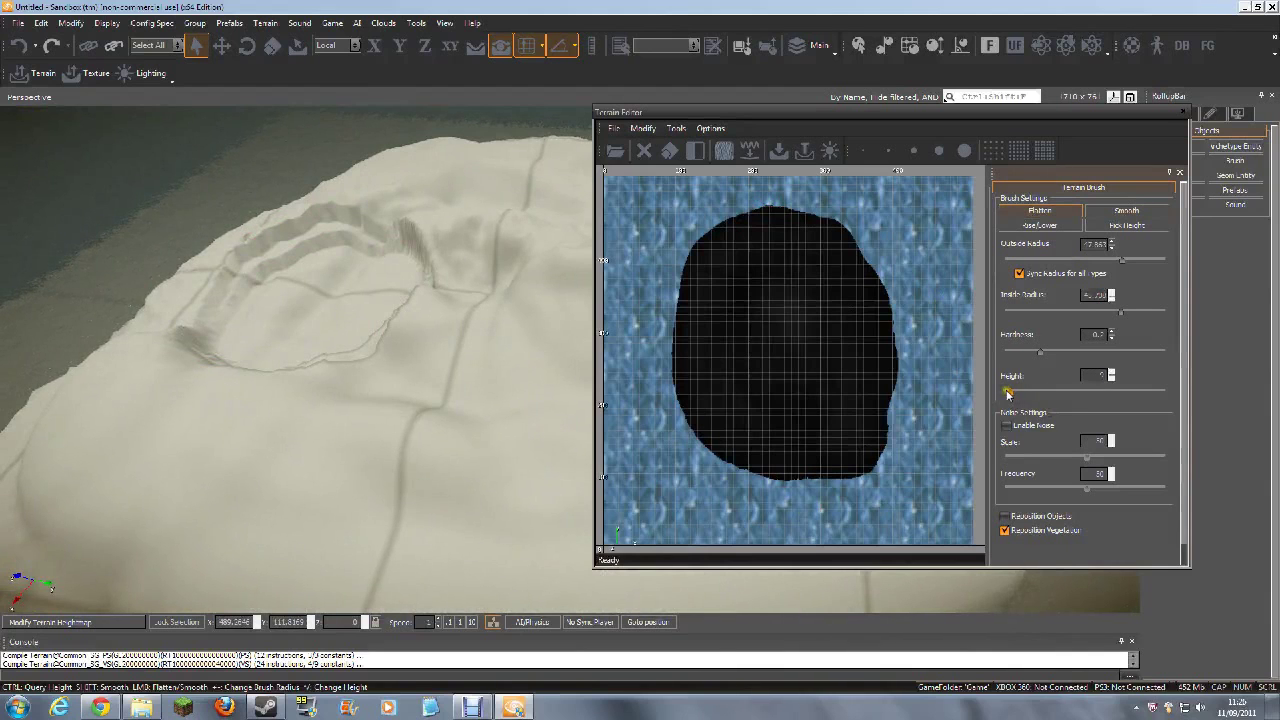
{"action": "mouse_move", "coordinate": [329, 277]}
{"action": "left_mouse_down"}
{"action": "mouse_move", "coordinate": [309, 294]}
{"action": "mouse_move", "coordinate": [330, 276]}
{"action": "mouse_move", "coordinate": [323, 251]}
{"action": "mouse_move", "coordinate": [237, 277]}
{"action": "mouse_move", "coordinate": [189, 337]}
{"action": "mouse_move", "coordinate": [182, 322]}
{"action": "mouse_move", "coordinate": [240, 276]}
{"action": "left_mouse_up"}
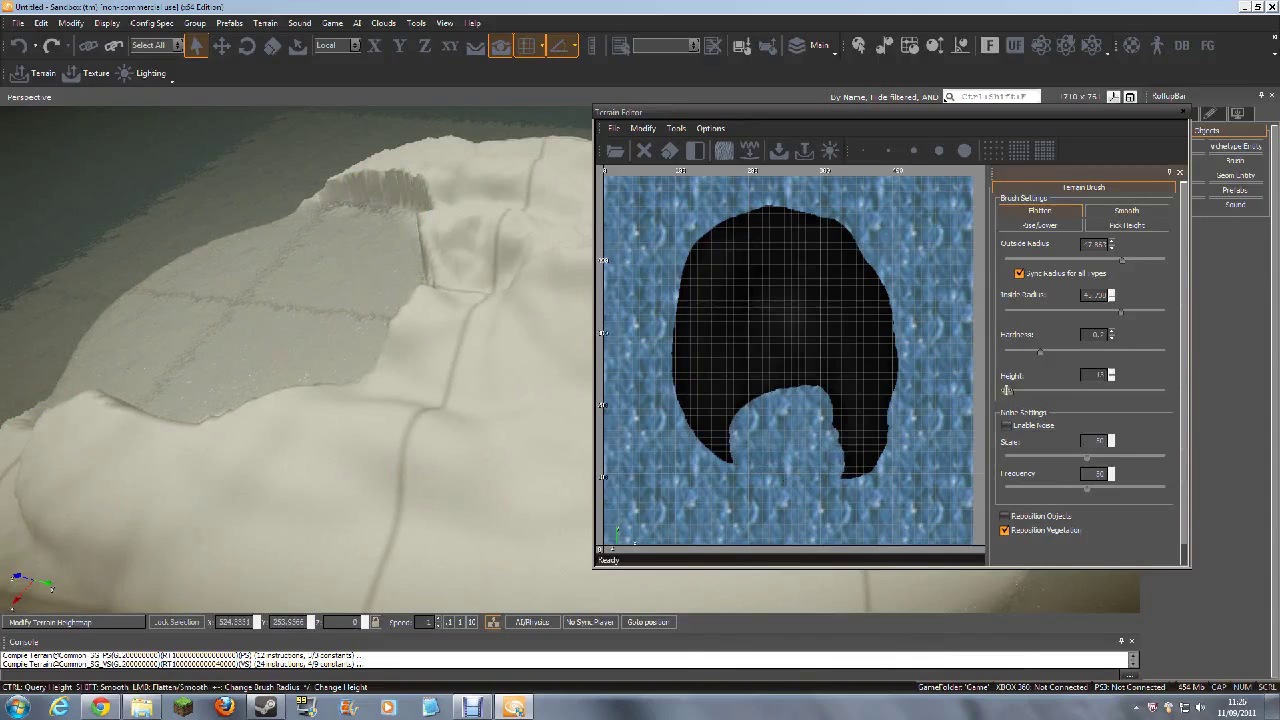
{"action": "mouse_move", "coordinate": [306, 214]}
{"action": "left_mouse_down"}
{"action": "mouse_move", "coordinate": [203, 343]}
{"action": "mouse_move", "coordinate": [237, 266]}
{"action": "mouse_move", "coordinate": [211, 320]}
{"action": "mouse_move", "coordinate": [309, 277]}
{"action": "mouse_move", "coordinate": [341, 234]}
{"action": "left_mouse_up"}
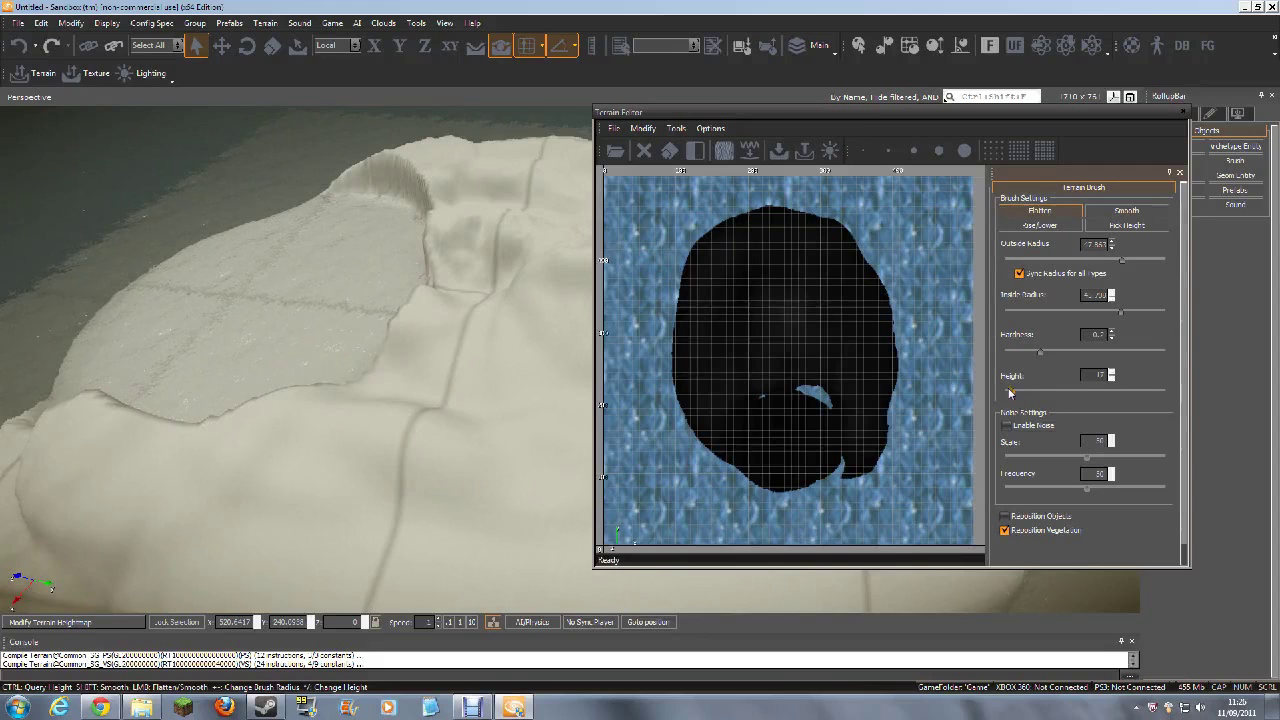
{"action": "mouse_move", "coordinate": [318, 299]}
{"action": "left_mouse_down"}
{"action": "mouse_move", "coordinate": [273, 287]}
{"action": "mouse_move", "coordinate": [258, 297]}
{"action": "mouse_move", "coordinate": [253, 344]}
{"action": "mouse_move", "coordinate": [200, 294]}
{"action": "mouse_move", "coordinate": [297, 266]}
{"action": "mouse_move", "coordinate": [289, 220]}
{"action": "mouse_move", "coordinate": [349, 249]}
{"action": "mouse_move", "coordinate": [329, 386]}
{"action": "mouse_move", "coordinate": [163, 425]}
{"action": "mouse_move", "coordinate": [251, 330]}
{"action": "left_mouse_up"}
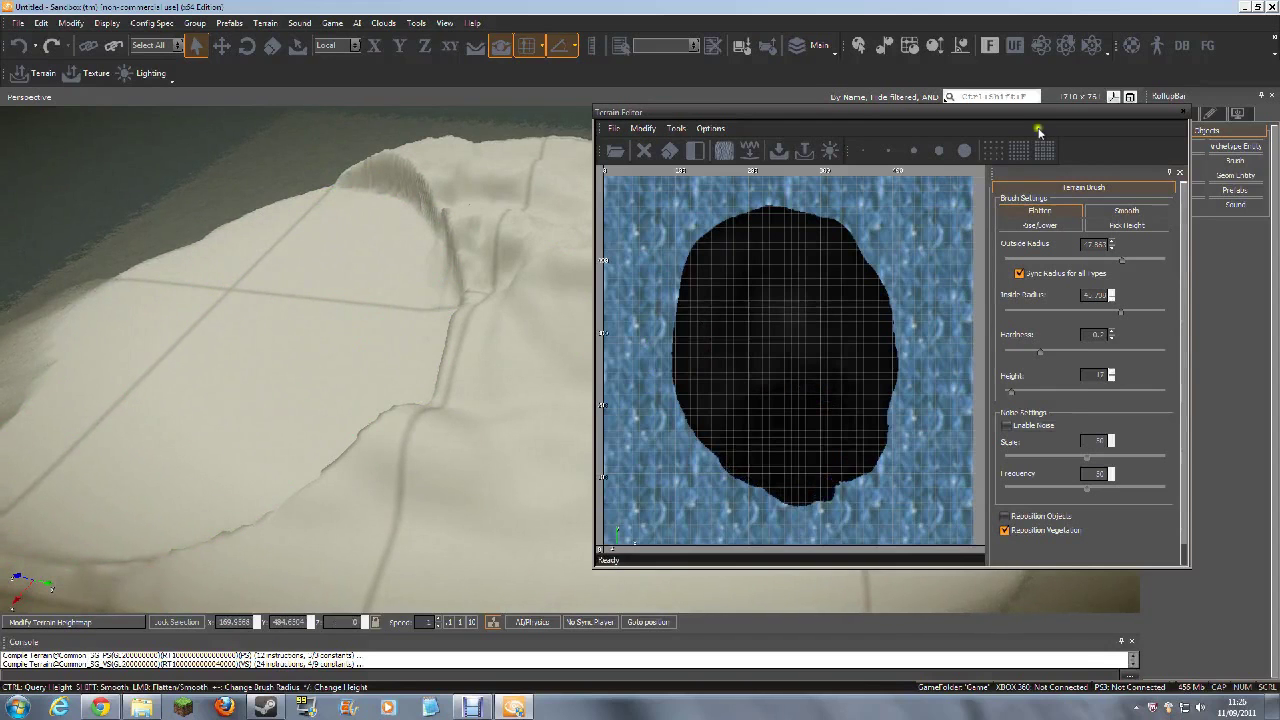
Smooth the transition between the flattened area and the surrounding slopes with the Smooth brush, and close the Terrain Editor
{"action": "left_click", "coordinate": [1126, 210]}
{"action": "mouse_move", "coordinate": [223, 519]}
{"action": "left_mouse_down"}
{"action": "mouse_move", "coordinate": [352, 511]}
{"action": "mouse_move", "coordinate": [449, 434]}
{"action": "mouse_move", "coordinate": [423, 460]}
{"action": "left_mouse_up"}
{"action": "key", "text": "s"}
{"action": "key", "text": "a"}
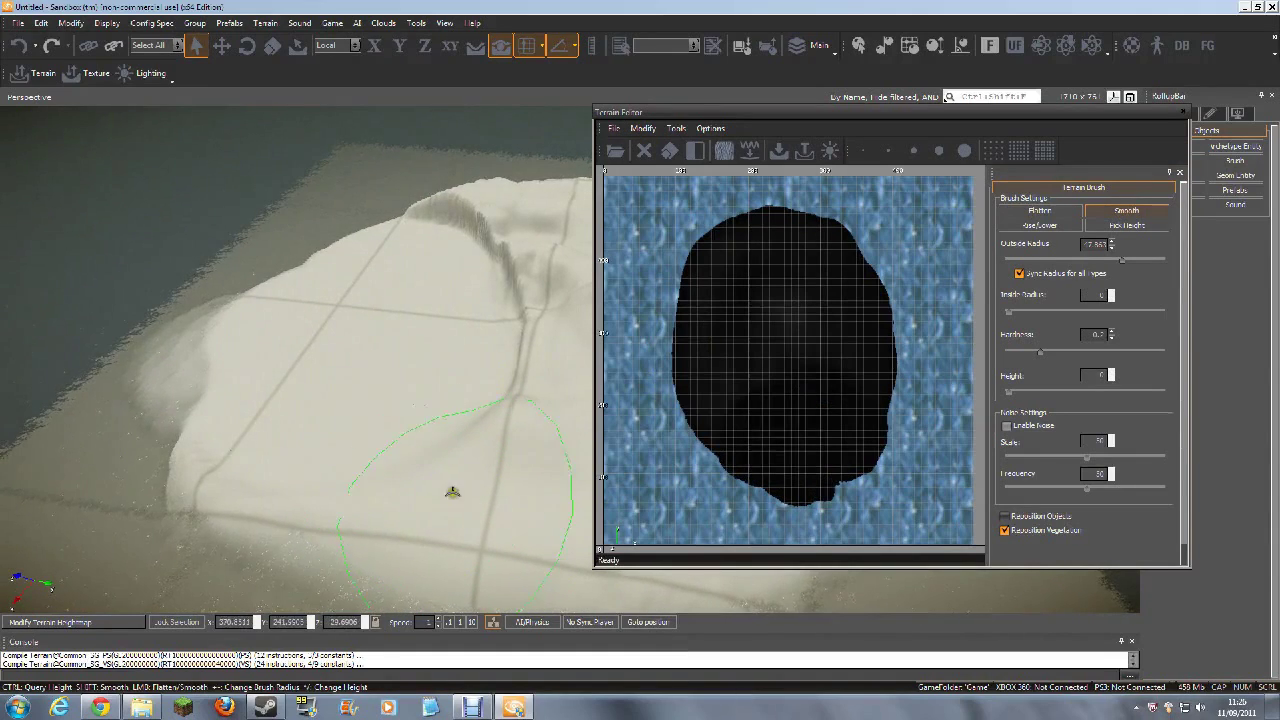
{"action": "right_click_drag", "start_coordinate": [402, 425], "coordinate": [402, 425]}
{"action": "key", "text": "w"}
{"action": "scroll", "coordinate": [402, 425], "scroll_direction": "up", "scroll_amount": 3}
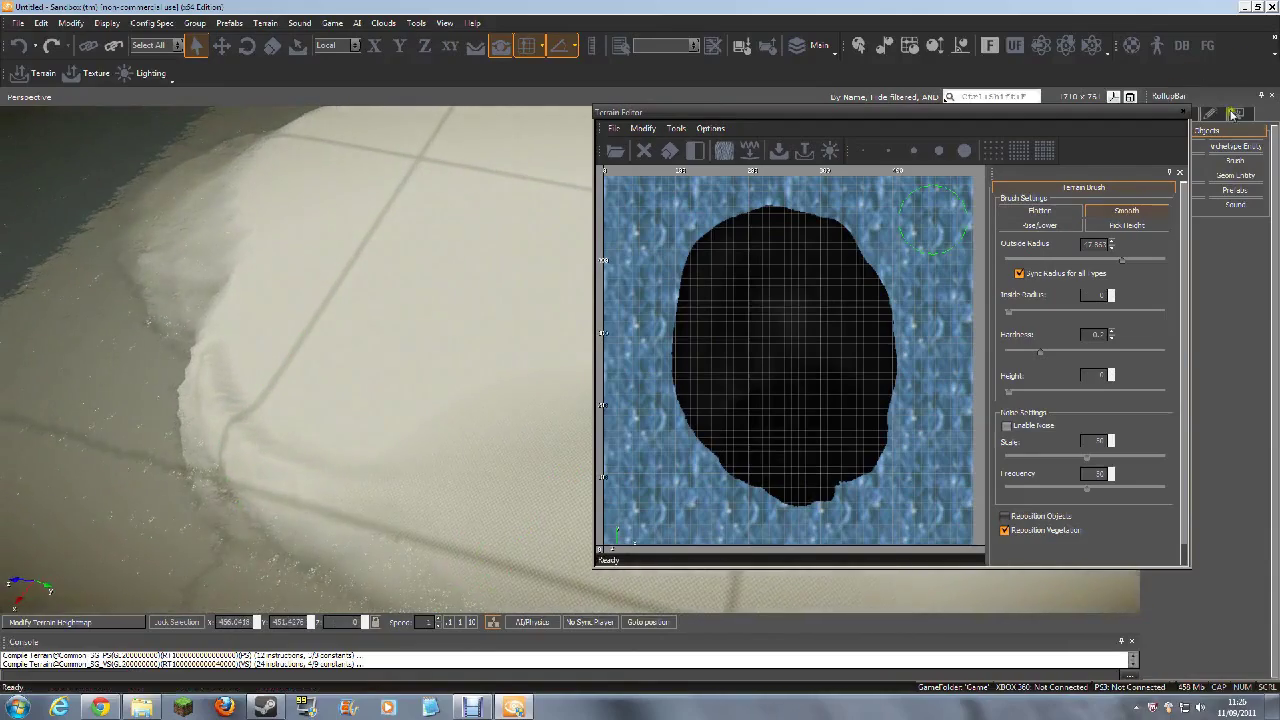
{"action": "left_click", "coordinate": [1185, 113]}
Test the level in game mode by walking, jumping and firing on the flattened ground, and return to editing to view the island
{"action": "scroll", "coordinate": [603, 300], "scroll_direction": "up", "scroll_amount": 8}
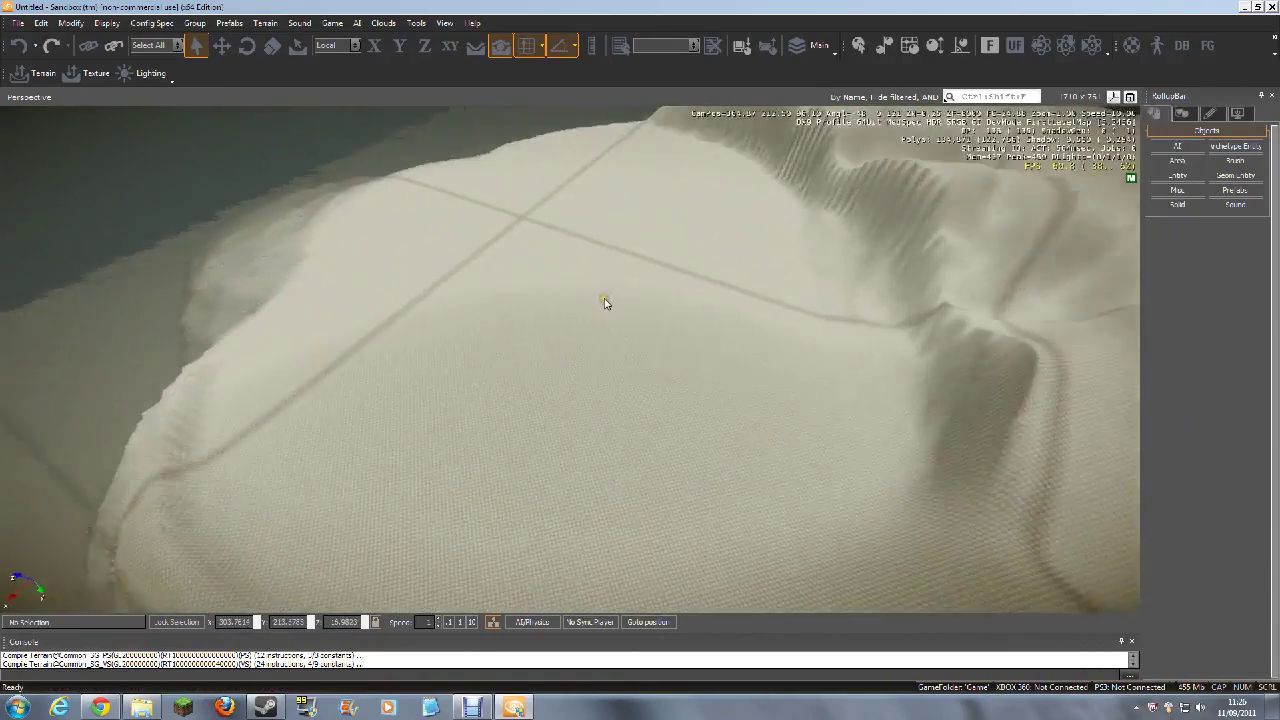
{"action": "scroll", "coordinate": [604, 302], "scroll_direction": "down", "scroll_amount": 8}
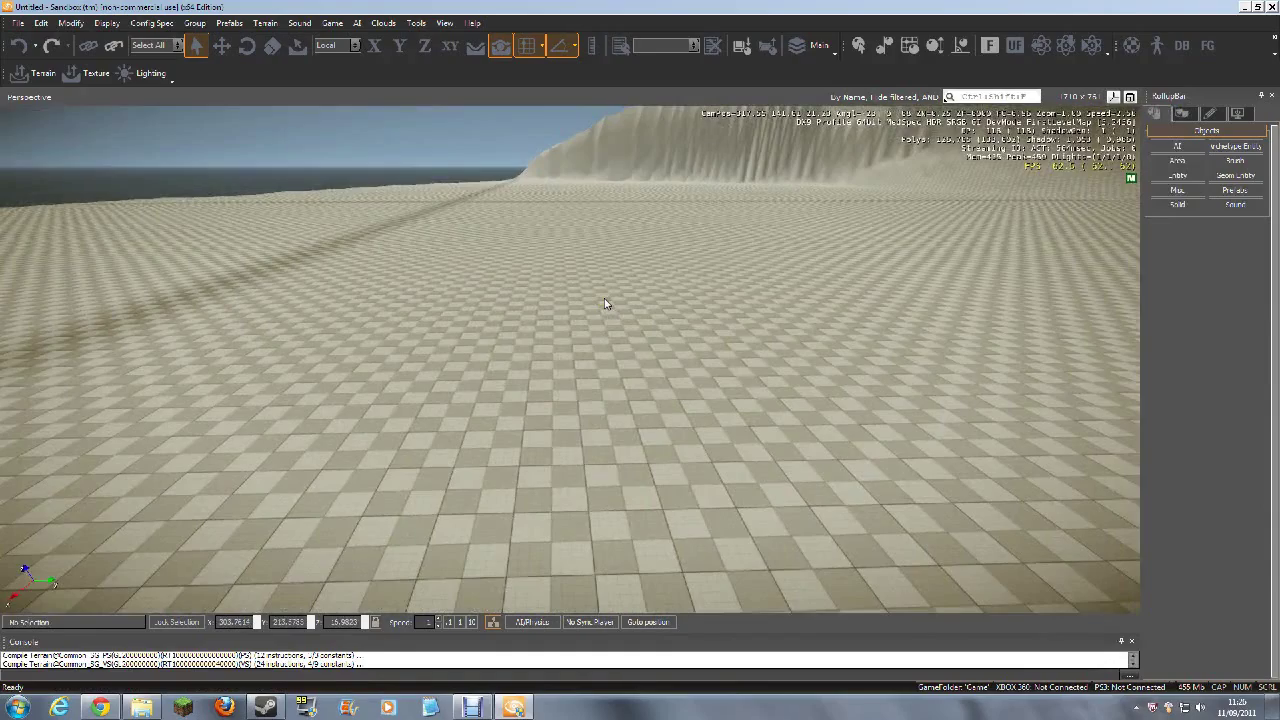
{"action": "key", "text": "ctrl+g"}
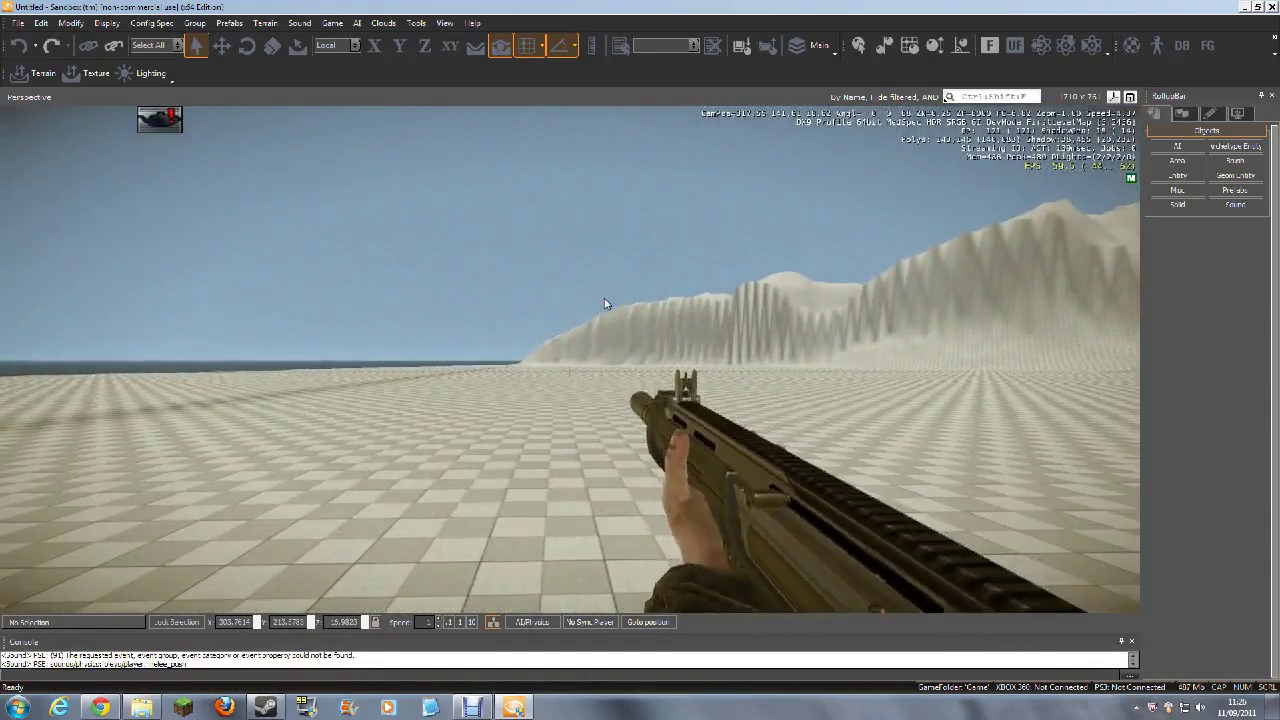
{"action": "key", "text": "w"}
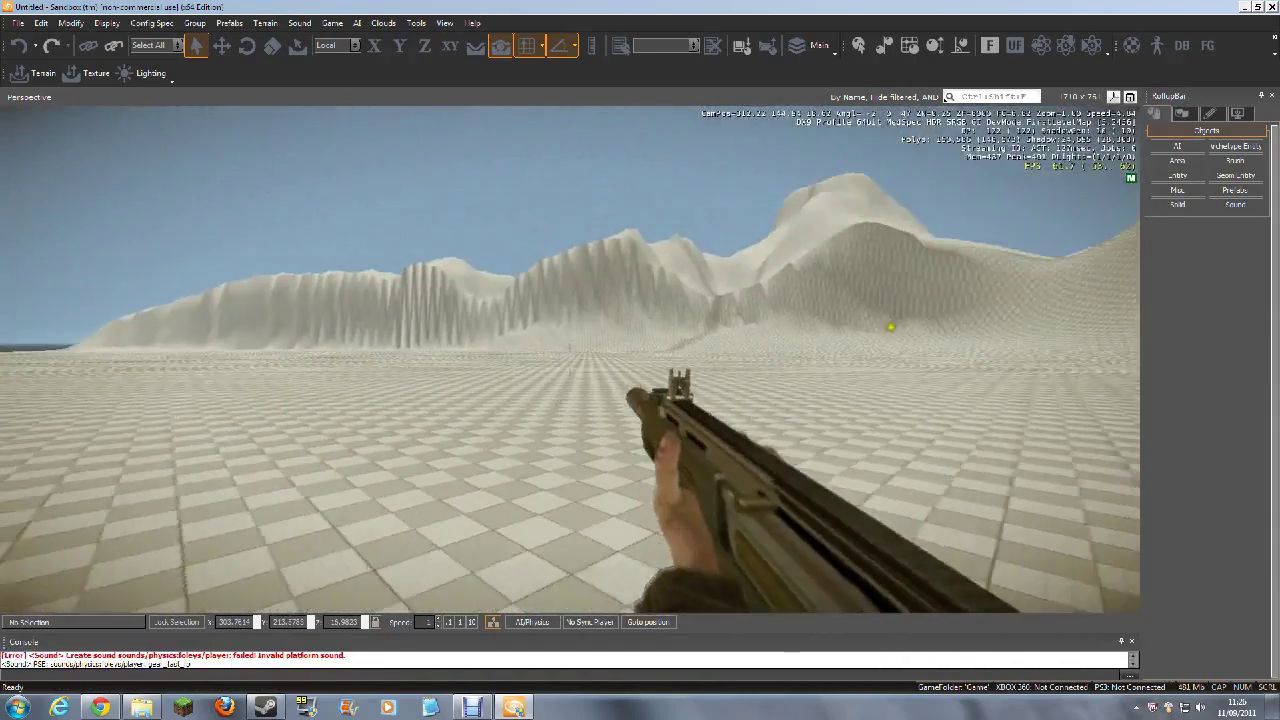
{"action": "left_click", "coordinate": [891, 327]}
{"action": "key", "text": "w"}
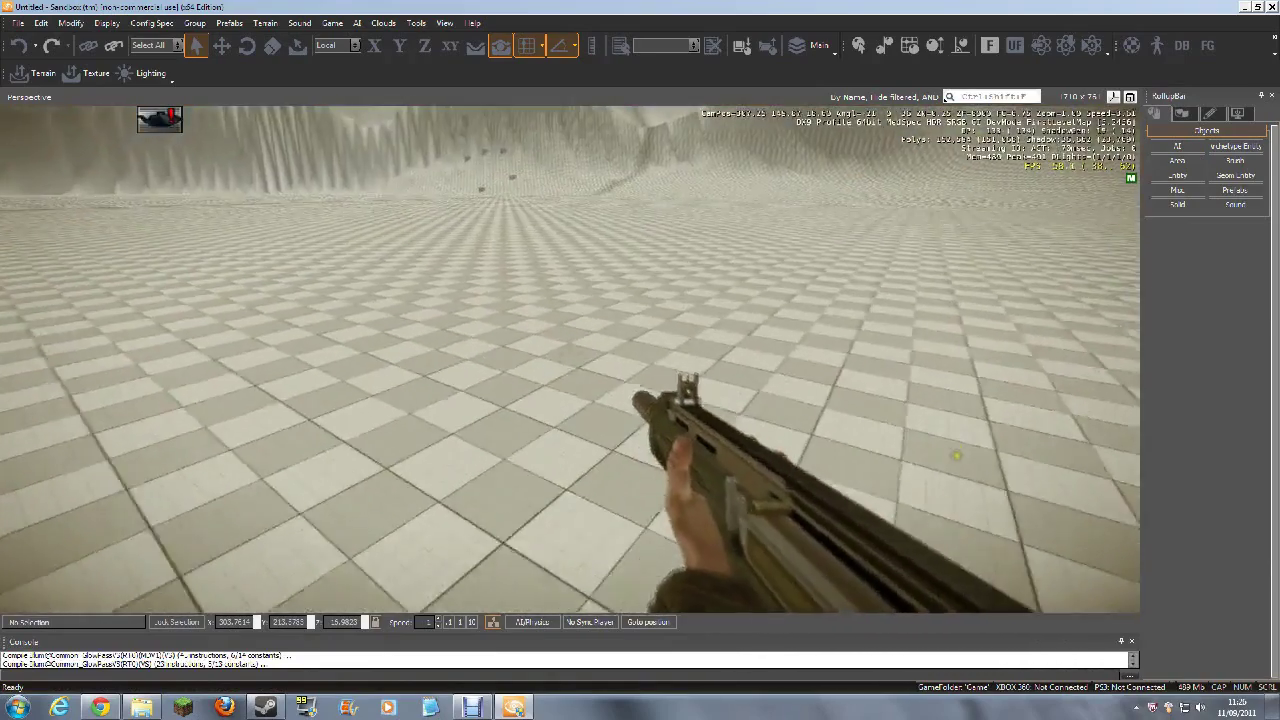
{"action": "key", "text": "space"}
{"action": "key", "text": "w"}
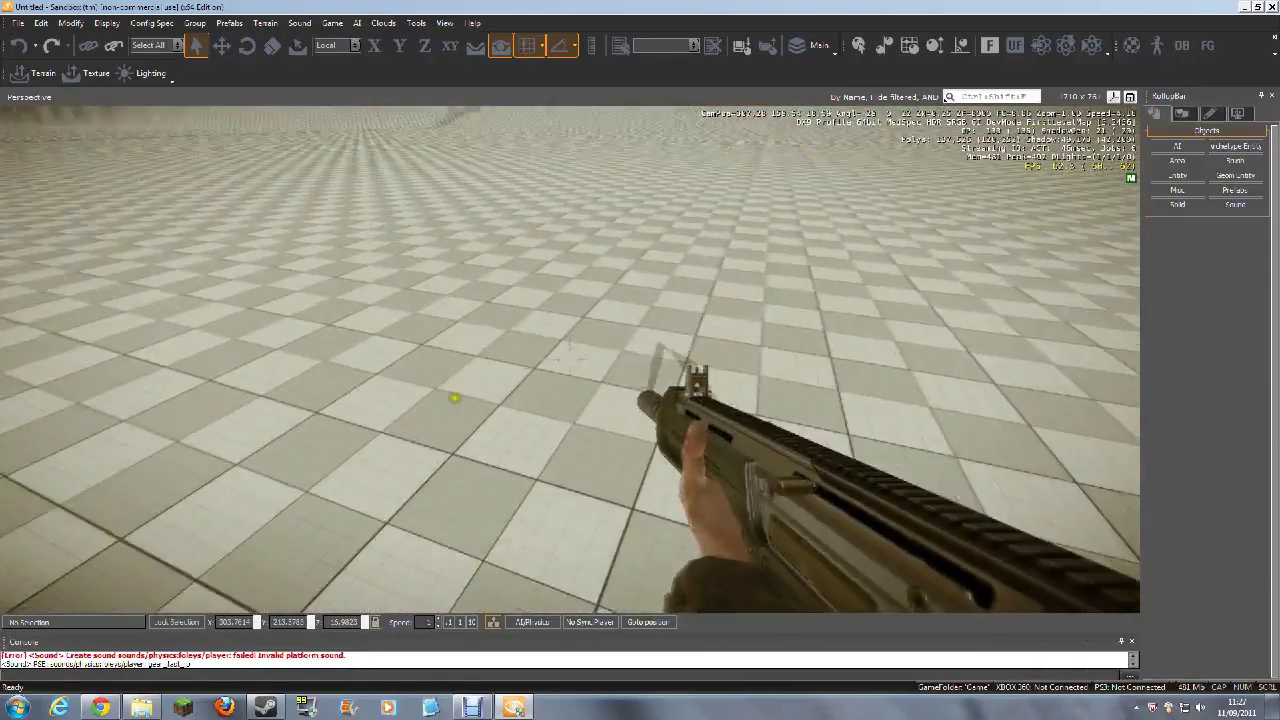
{"action": "mouse_move", "coordinate": [451, 400]}
{"action": "left_mouse_down"}
{"action": "mouse_move", "coordinate": [1137, 323]}
{"action": "mouse_move", "coordinate": [1114, 428]}
{"action": "left_mouse_up"}
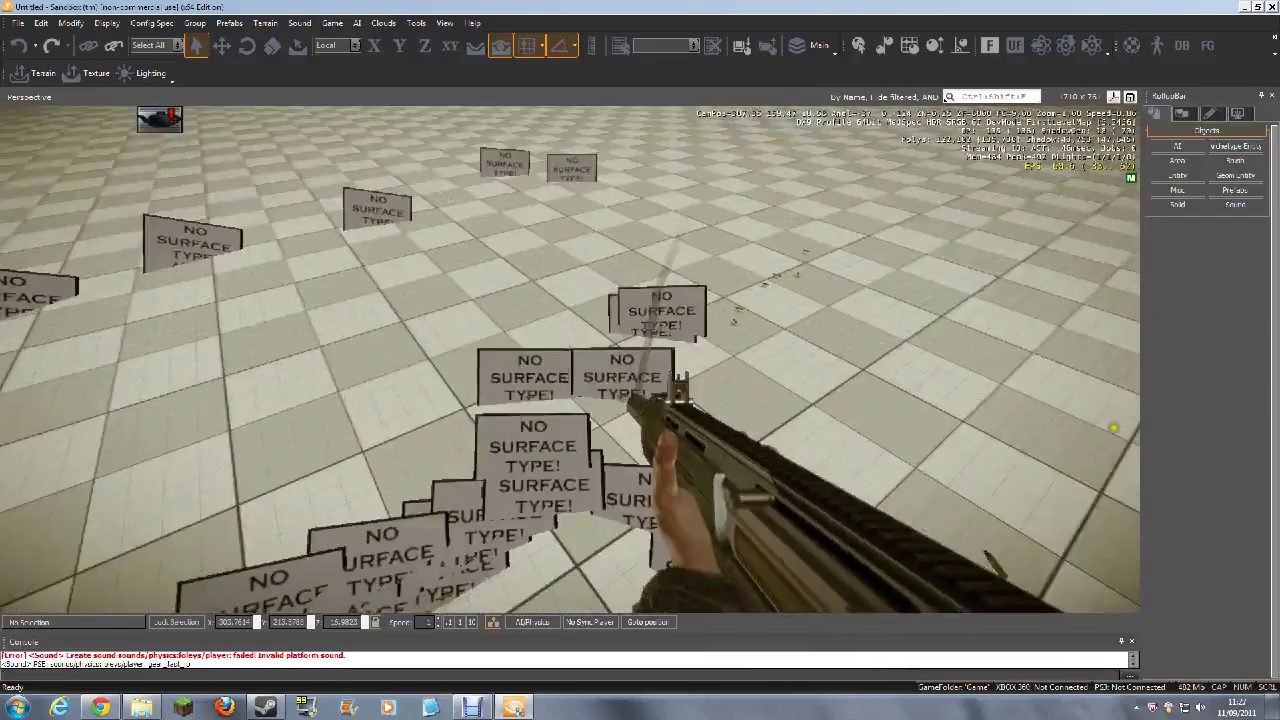
{"action": "key", "text": "Escape"}
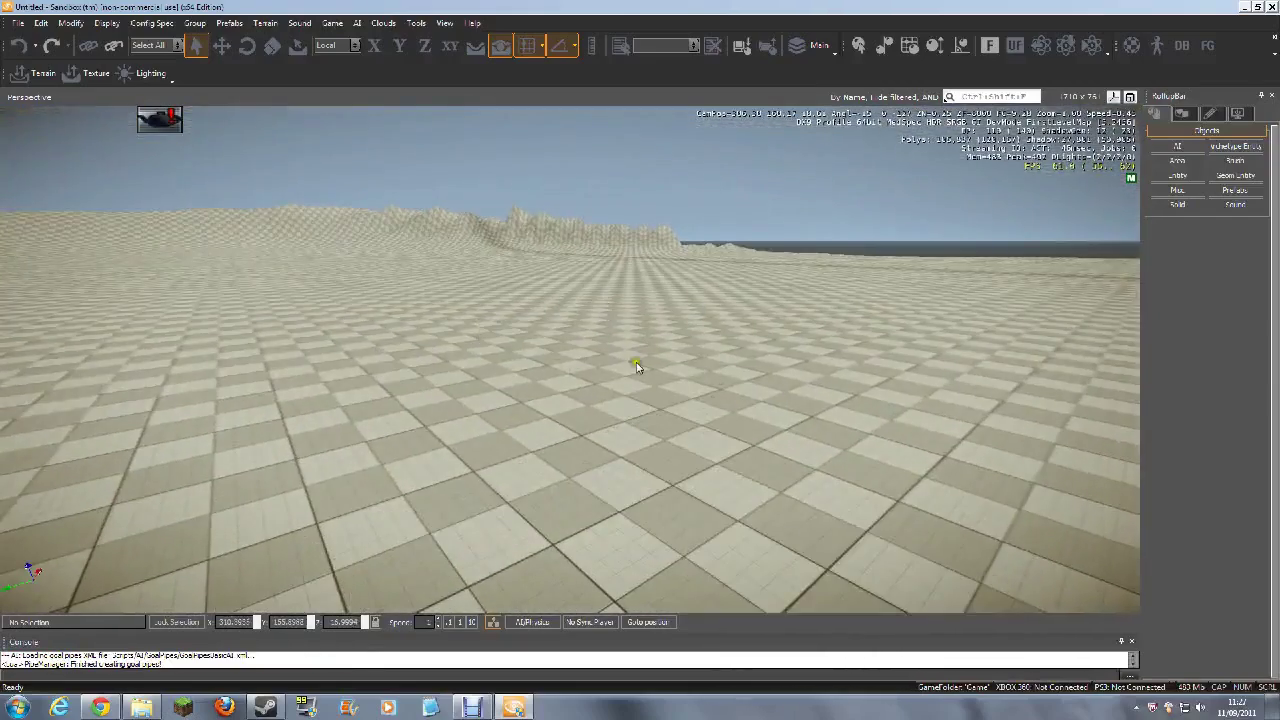
{"action": "right_click_drag", "start_coordinate": [636, 363], "coordinate": [636, 366]}
{"action": "key", "text": "a"}
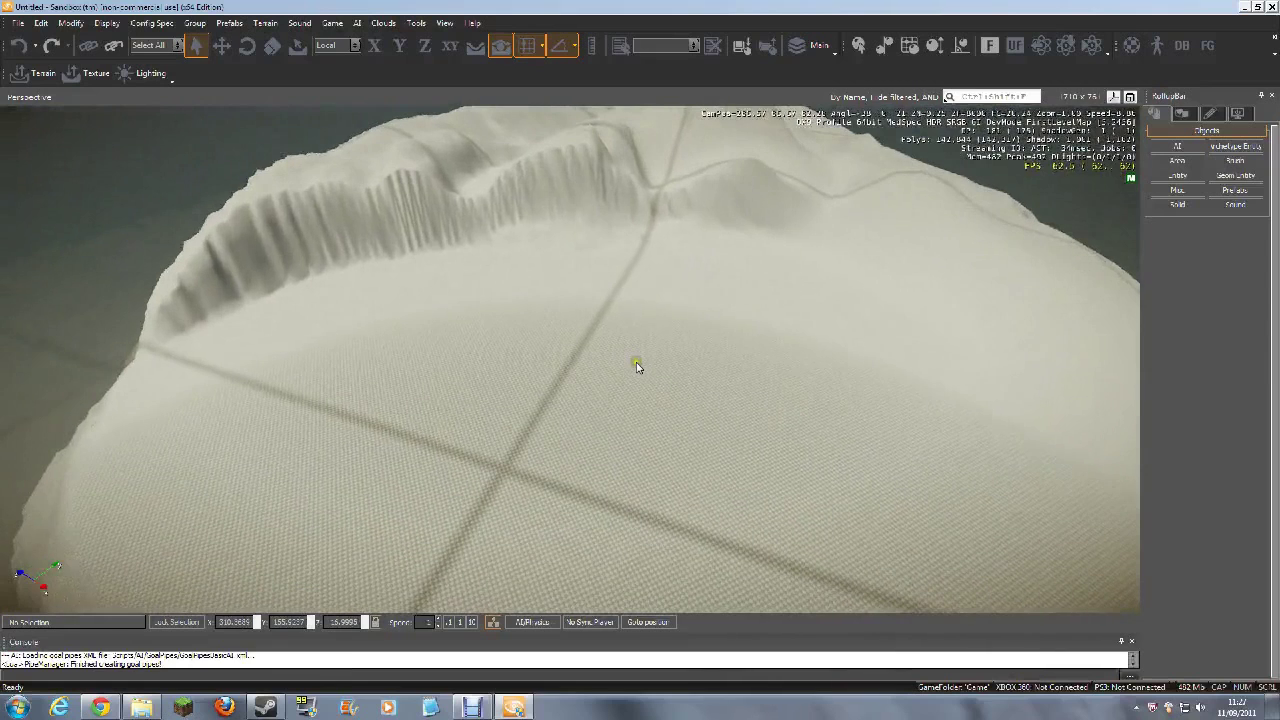